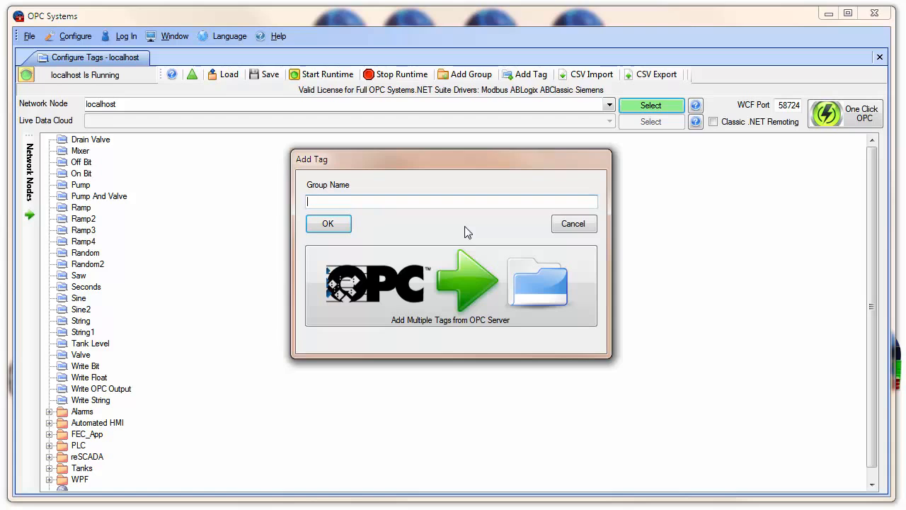
Name the new tag group "my OPC Server" and create it on the localhost node.
text(my OPC Server)
click(350, 224)
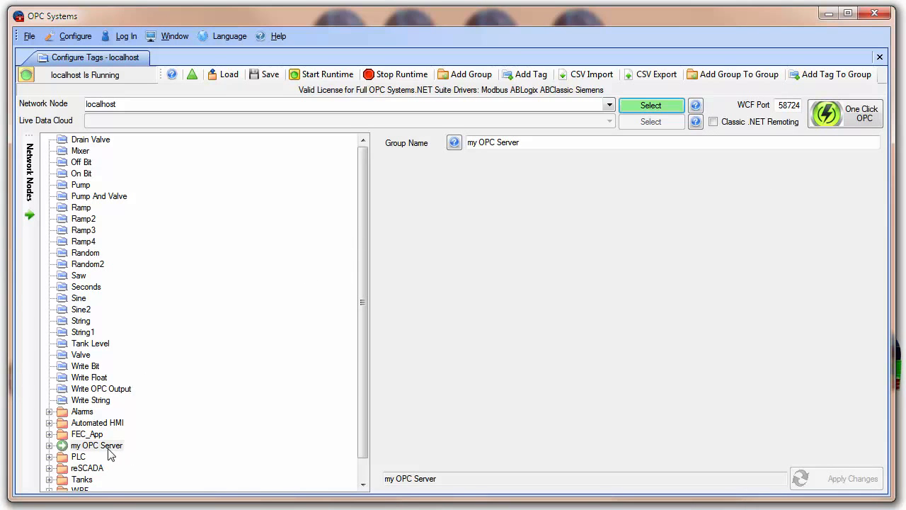
right_click(109, 449)
click(147, 474)
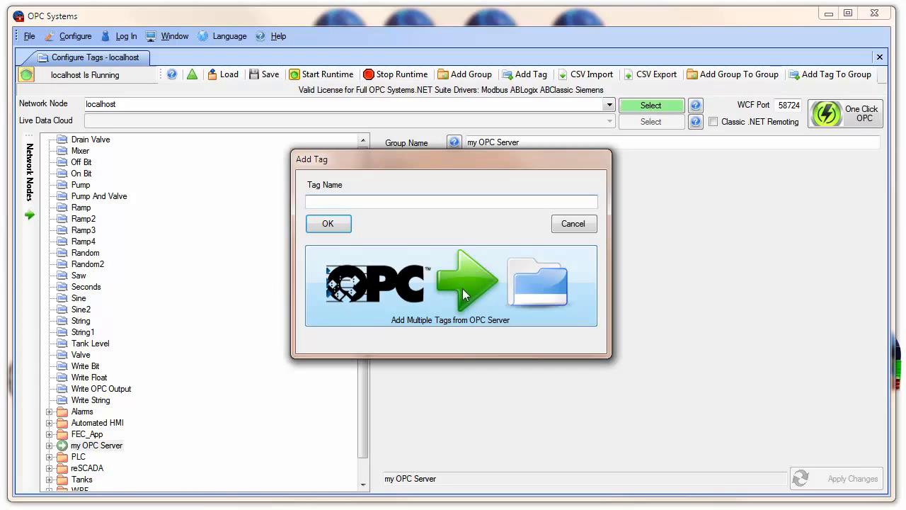
click(573, 224)
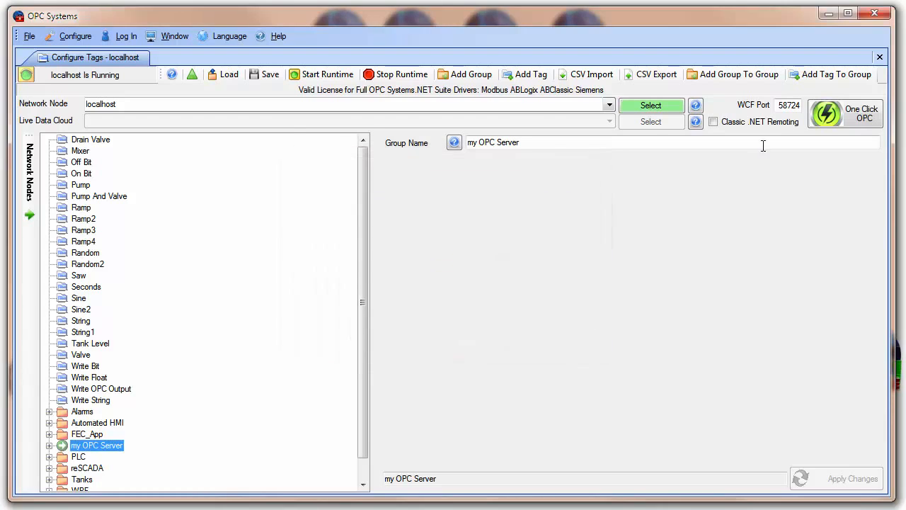
Use One Click OPC to add all tags from the local Kepware.KEPServerEX.V5 server to the "my OPC Server" group while in runtime.
click(845, 118)
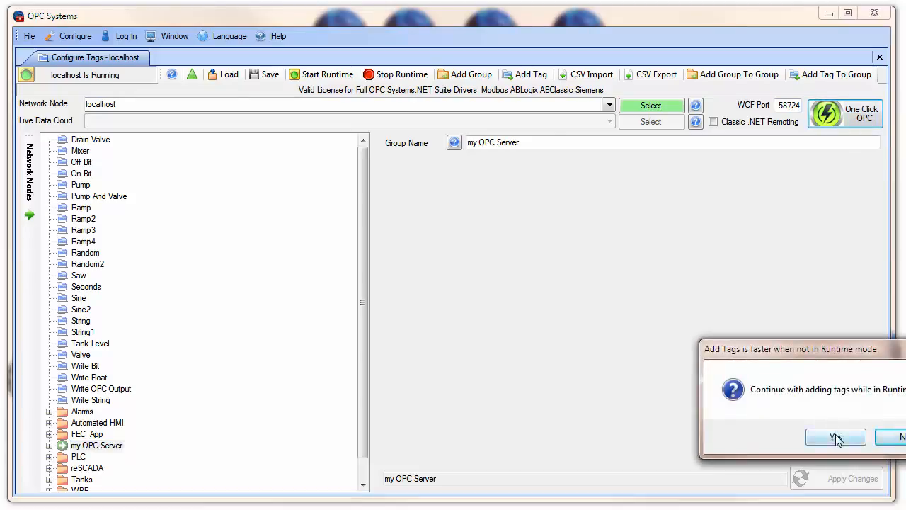
click(836, 435)
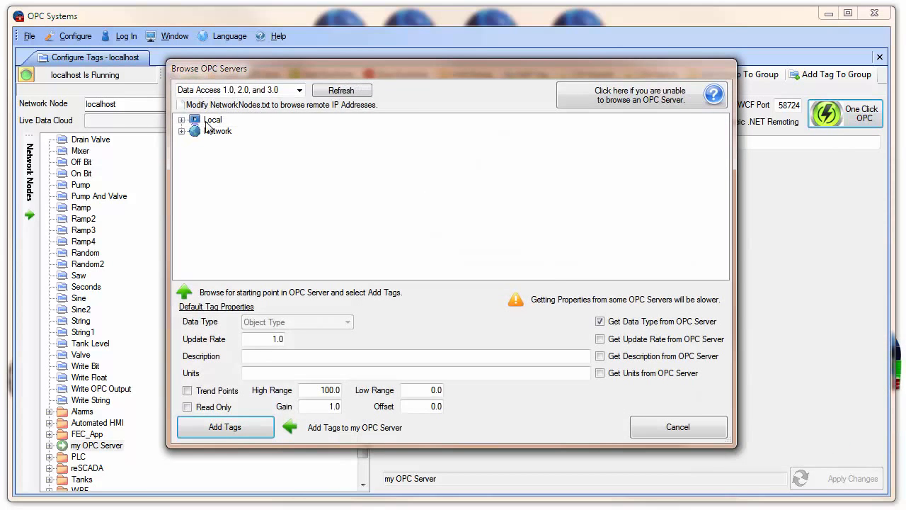
click(181, 119)
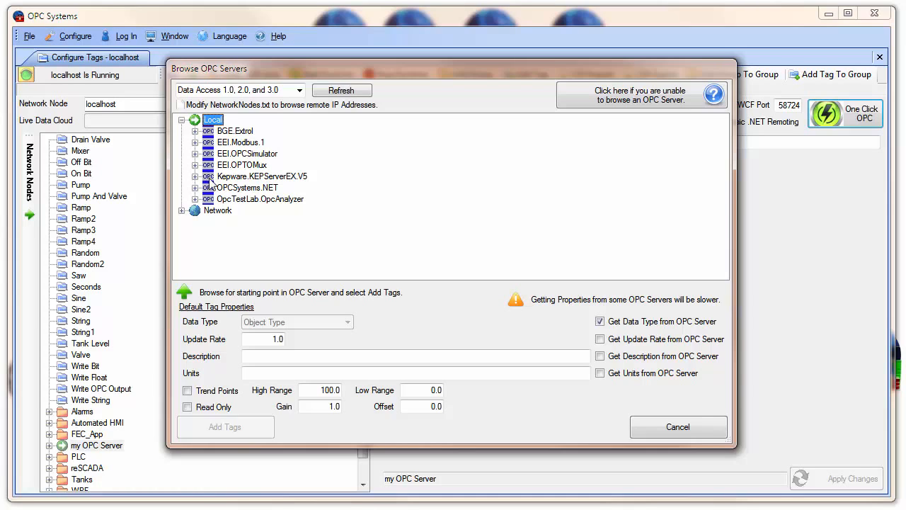
click(211, 182)
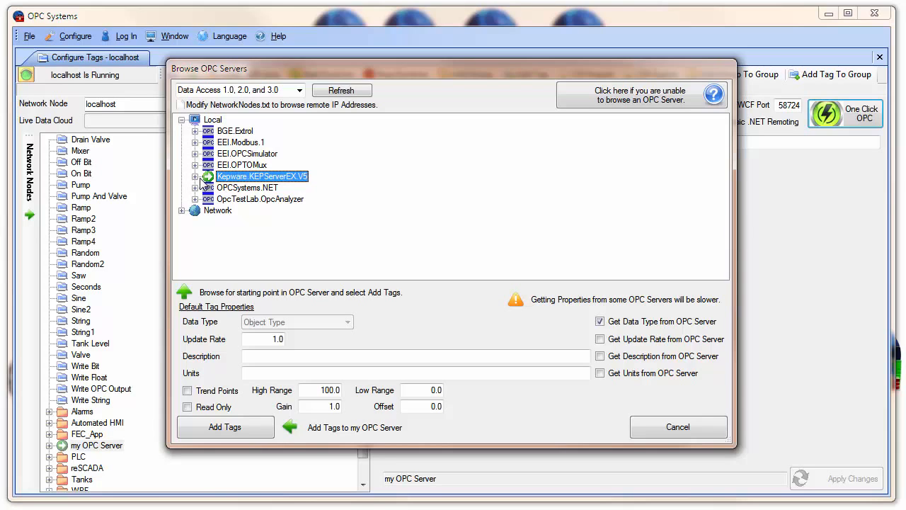
click(195, 177)
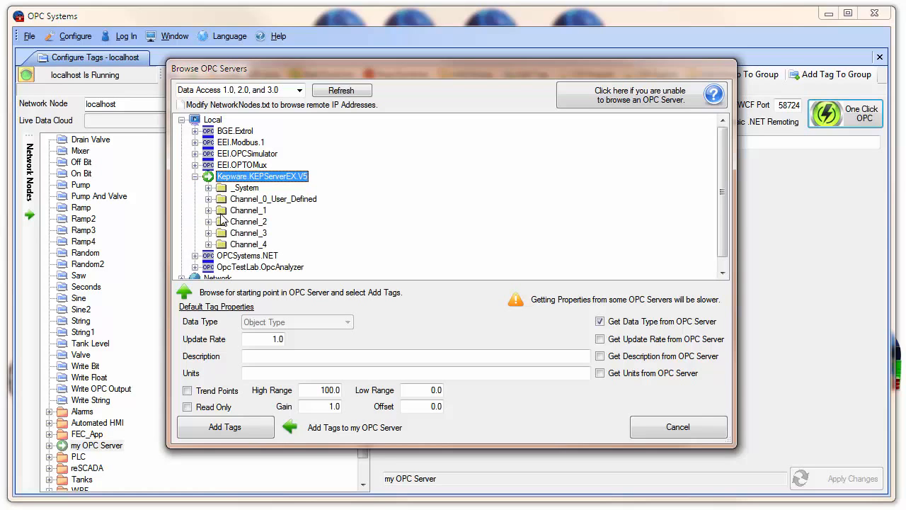
click(221, 214)
click(230, 179)
click(225, 428)
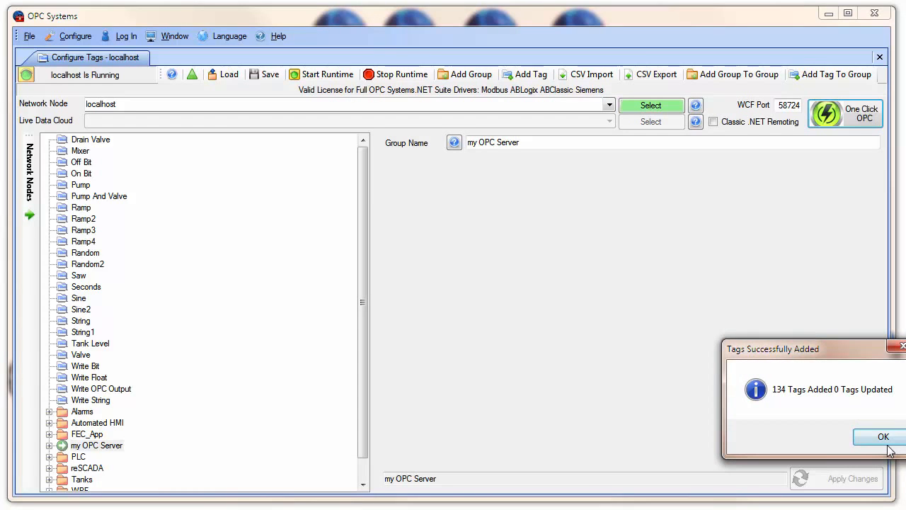
click(884, 437)
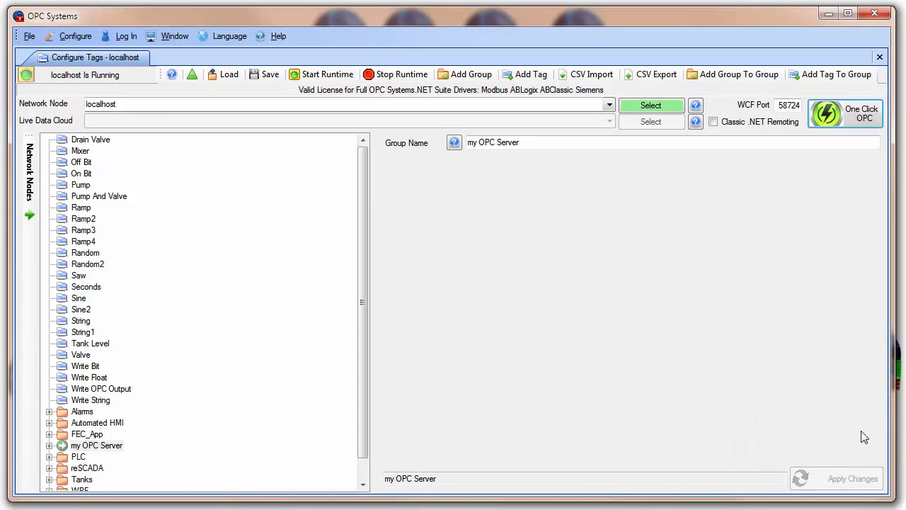
Examine the imported tags under Channel_1, Device_1 of "my OPC Server" and view the properties of Tag_1.
double_click(58, 447)
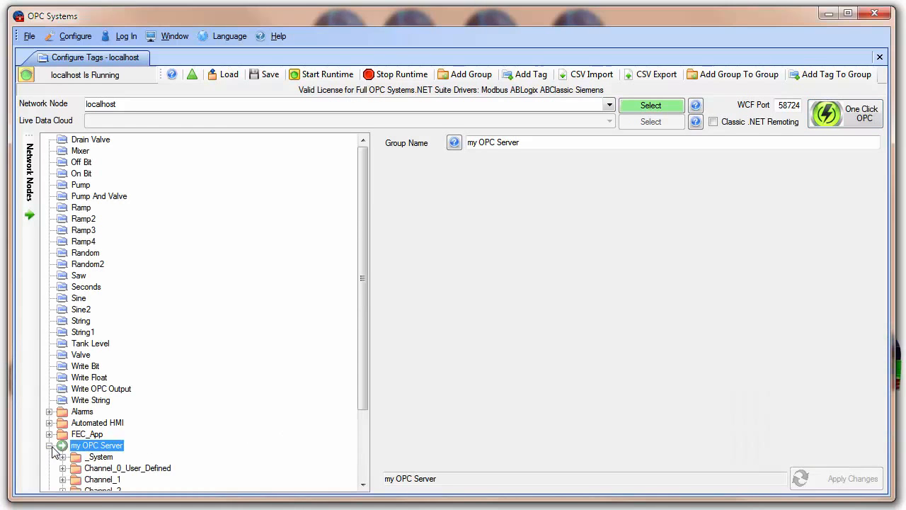
click(76, 481)
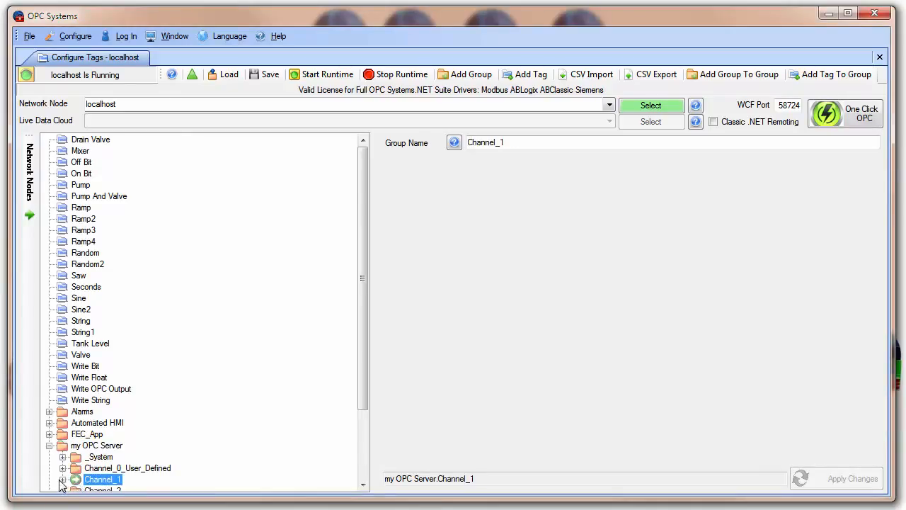
click(63, 480)
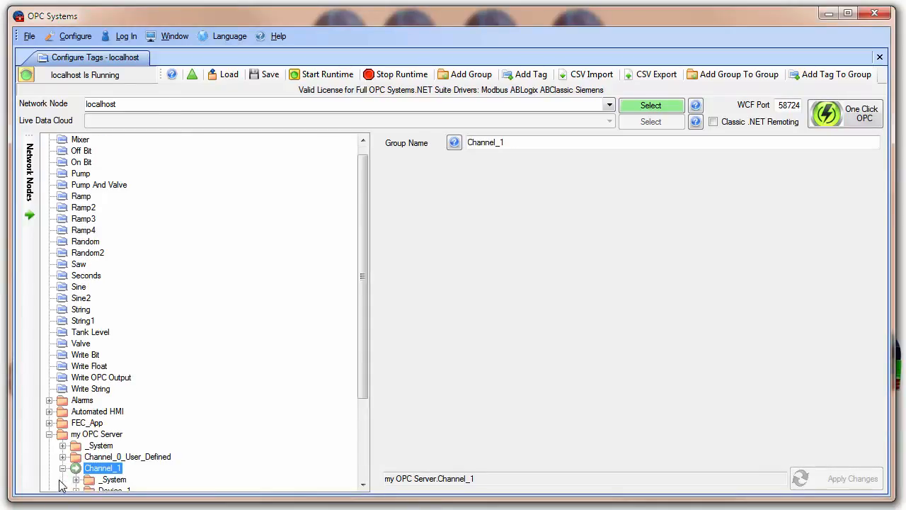
click(364, 471)
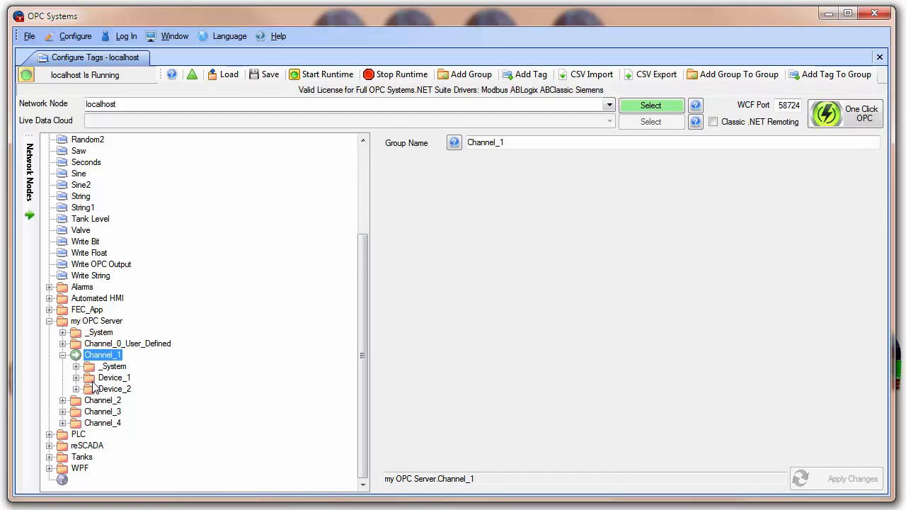
click(75, 379)
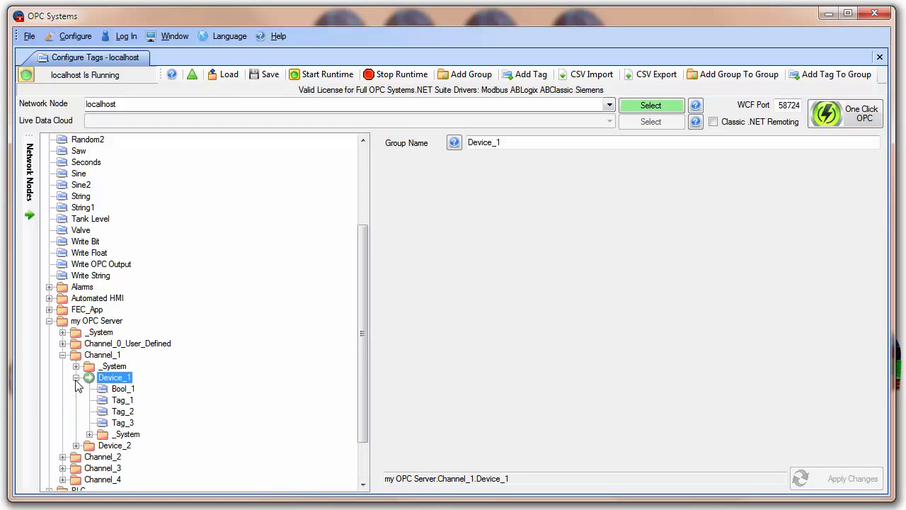
click(118, 400)
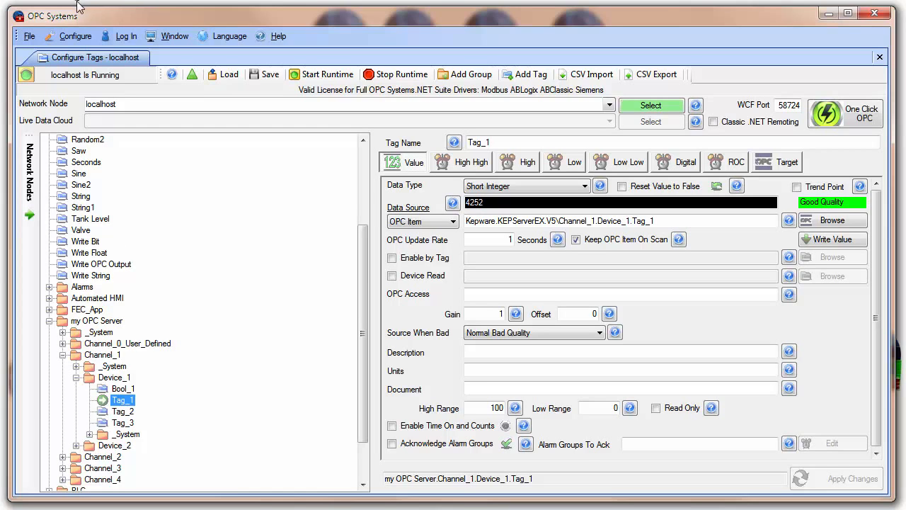
click(76, 39)
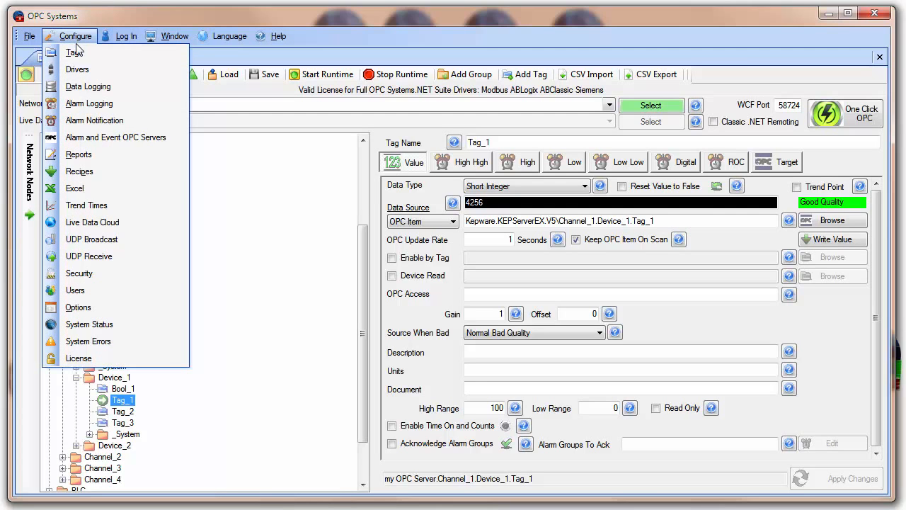
click(65, 224)
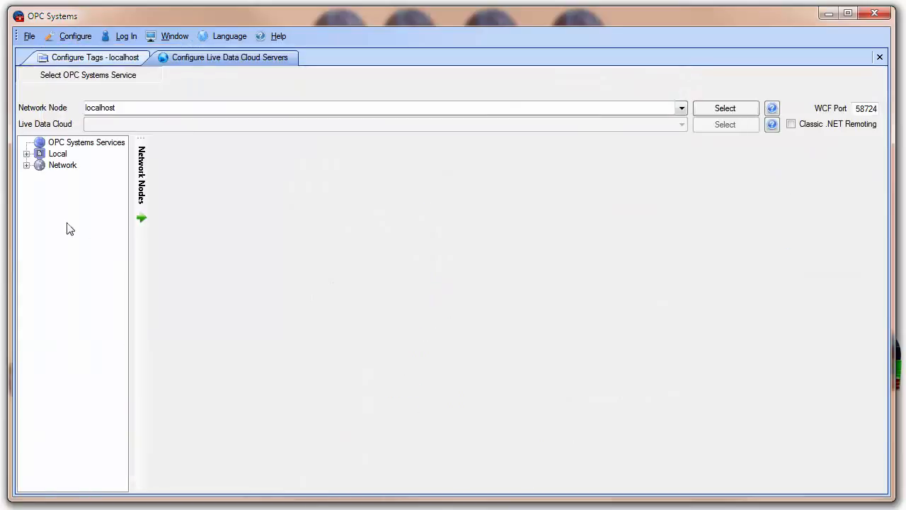
click(747, 111)
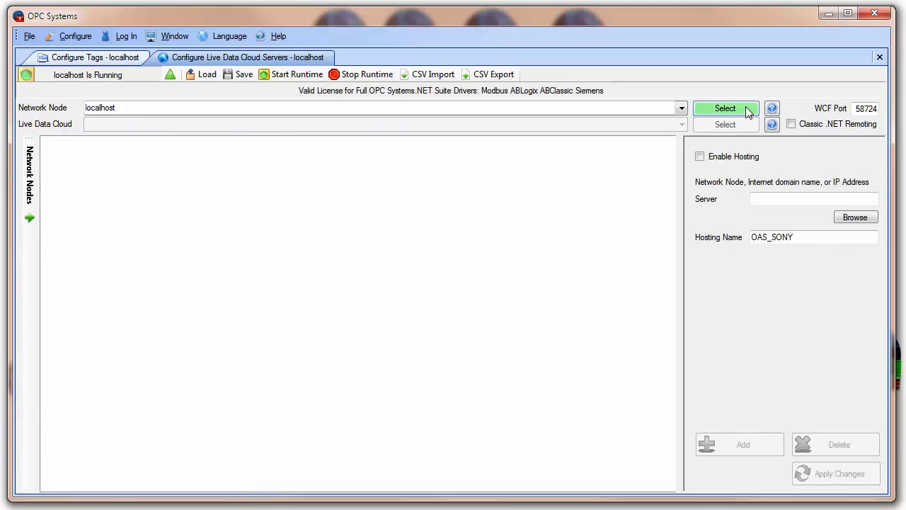
click(723, 159)
click(785, 202)
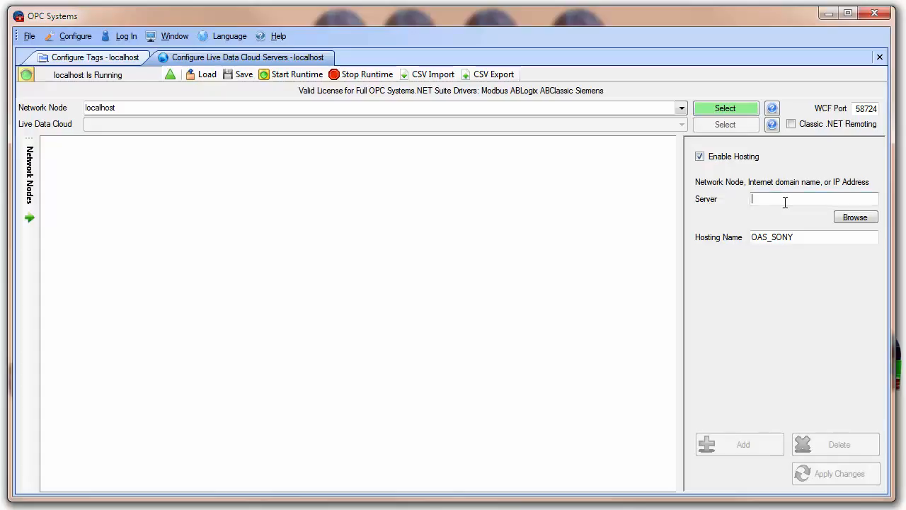
text(www.o)
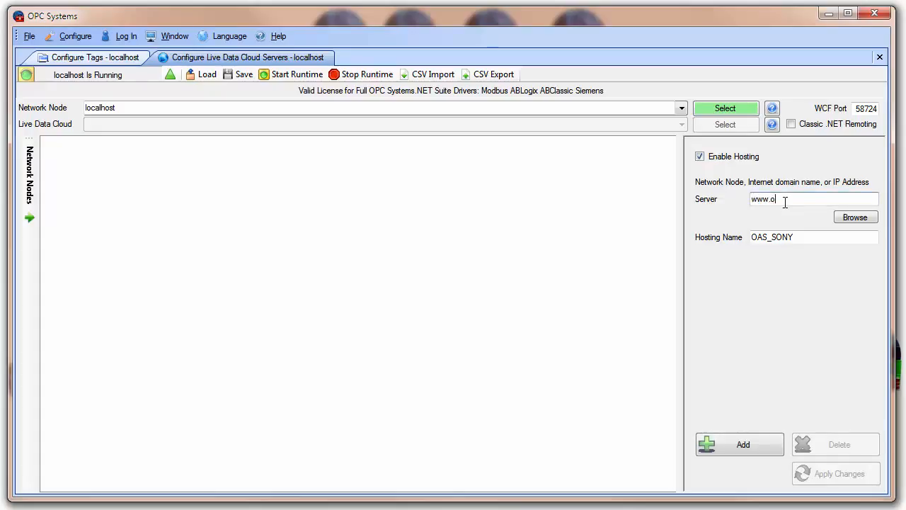
text(pcsystems.com)
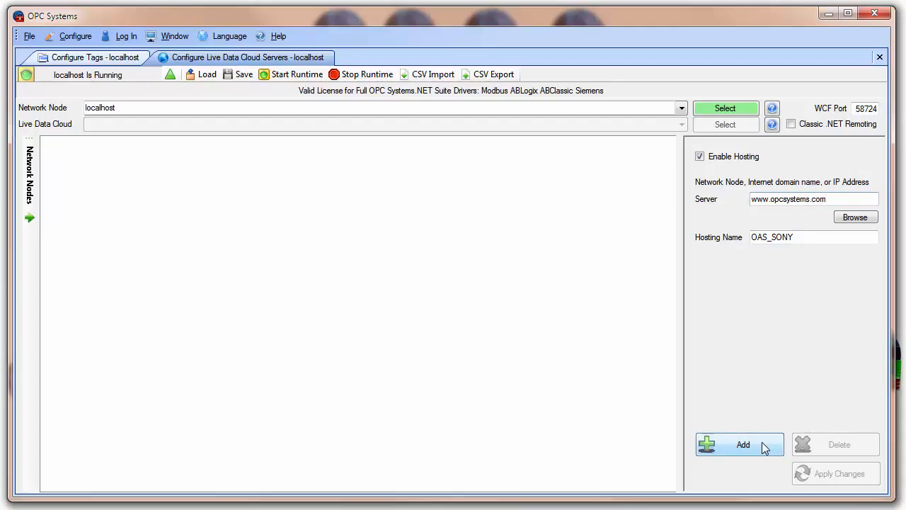
click(763, 444)
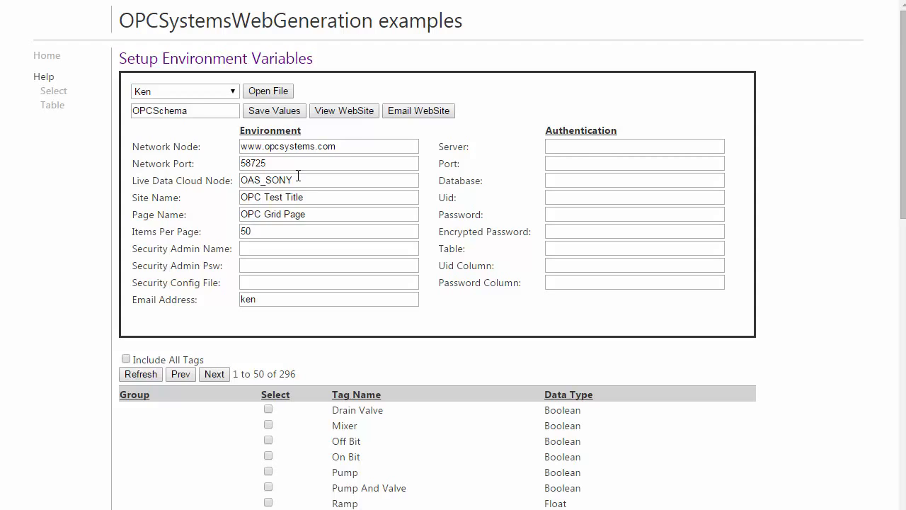
Compare the Live Data Cloud Node on the web generation page with the Hosting Name in the OPC Systems configuration.
drag(298, 177, 232, 183)
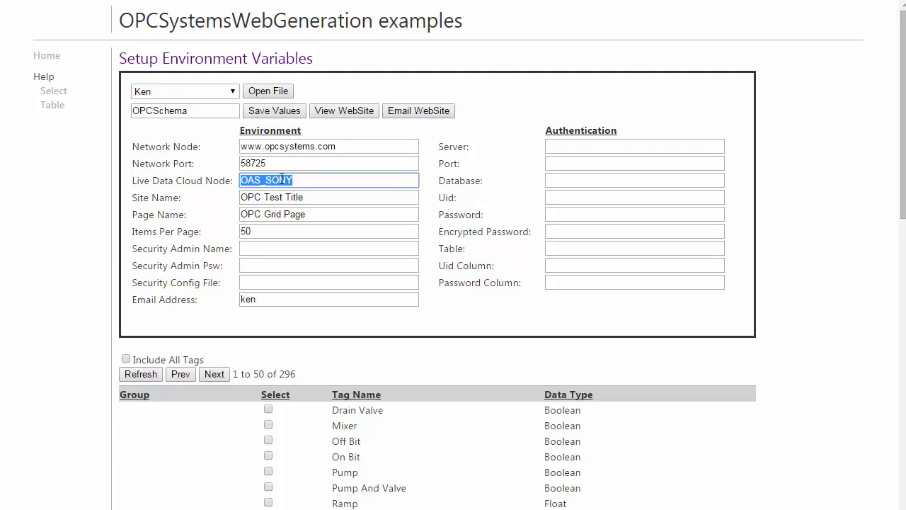
key(alt+Tab)
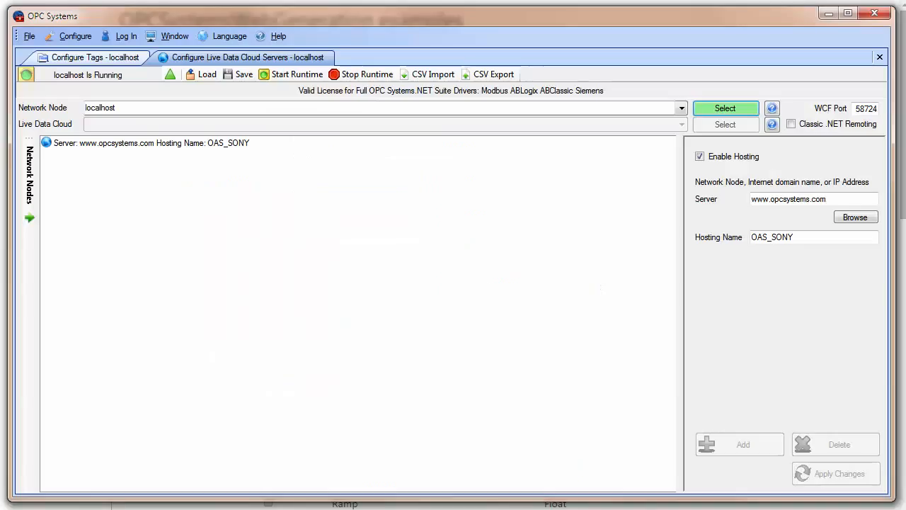
drag(797, 240, 708, 239)
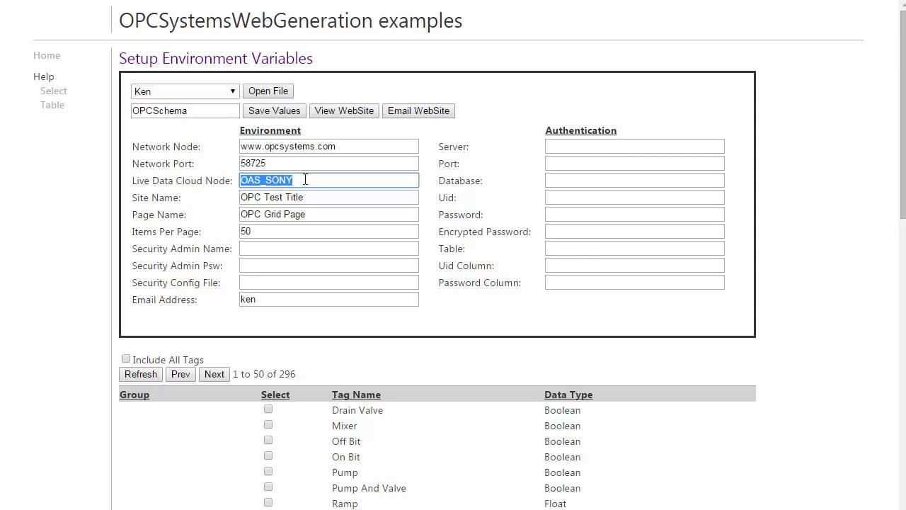
Save the environment values on the OPCSystemsWebGeneration page and view the generated website.
click(357, 150)
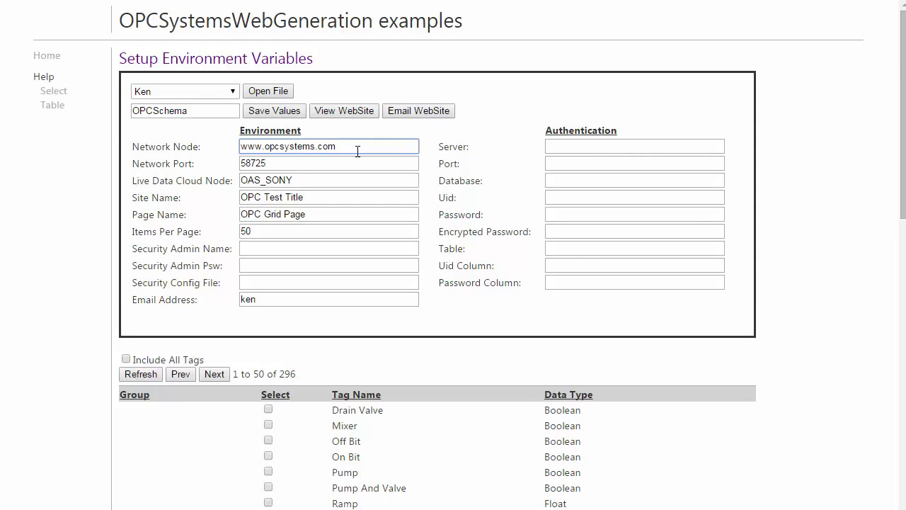
click(278, 113)
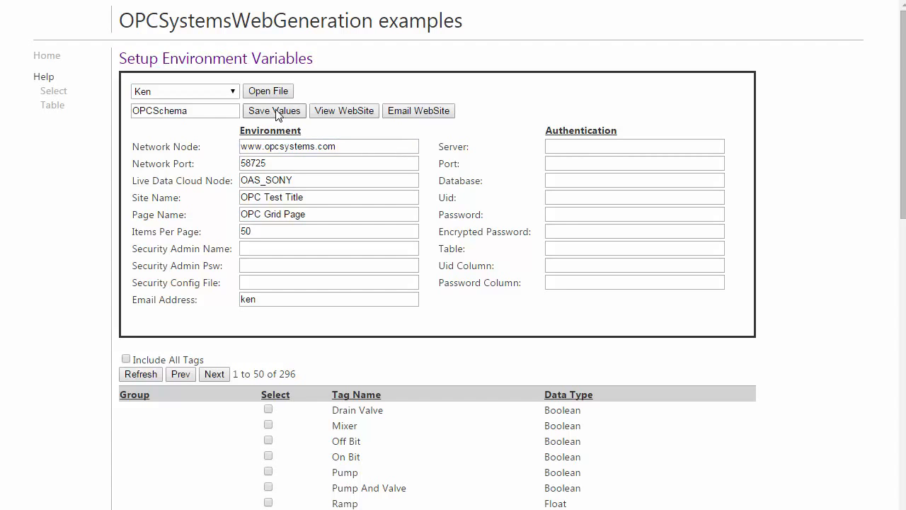
click(335, 114)
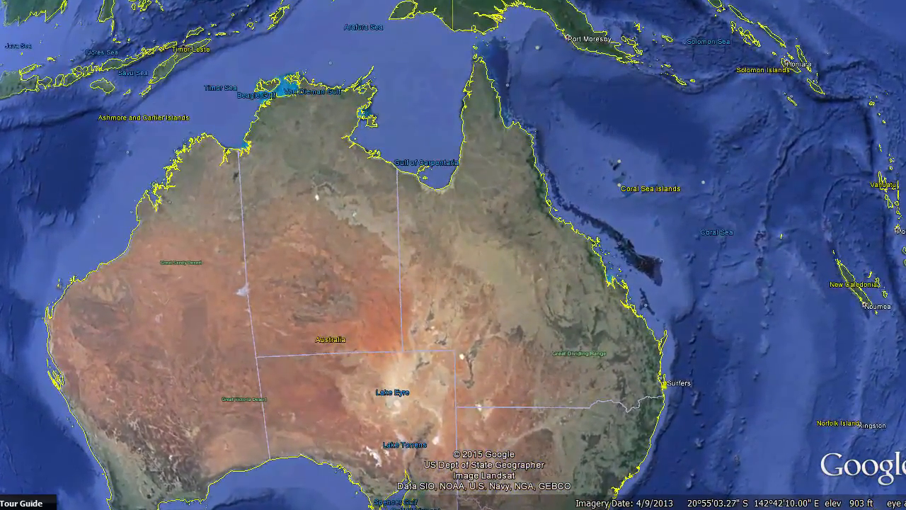
key(alt+Tab)
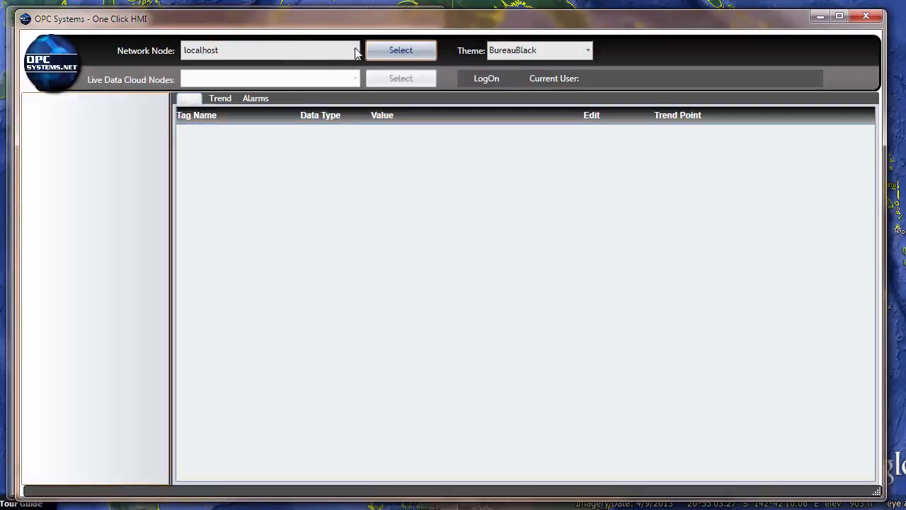
click(277, 55)
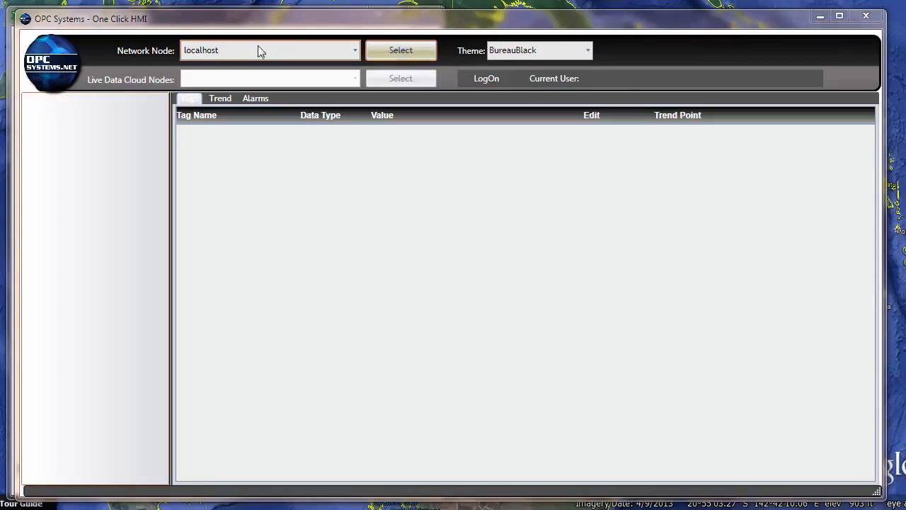
click(217, 50)
text(www.opcsystems.com)
click(401, 51)
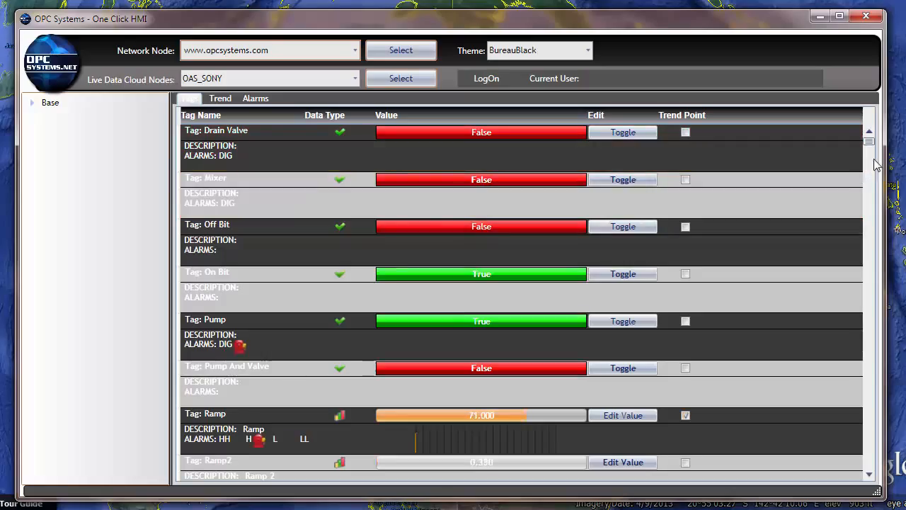
drag(876, 148, 869, 236)
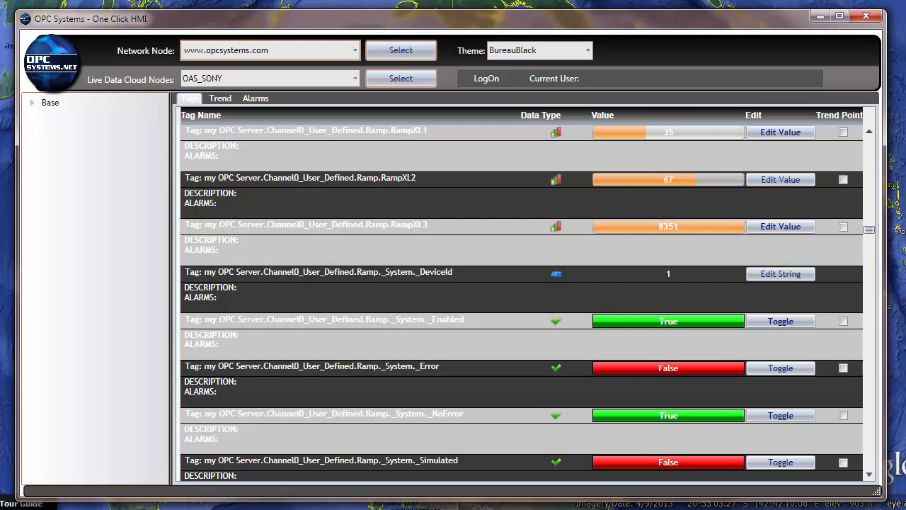
key(alt+Tab)
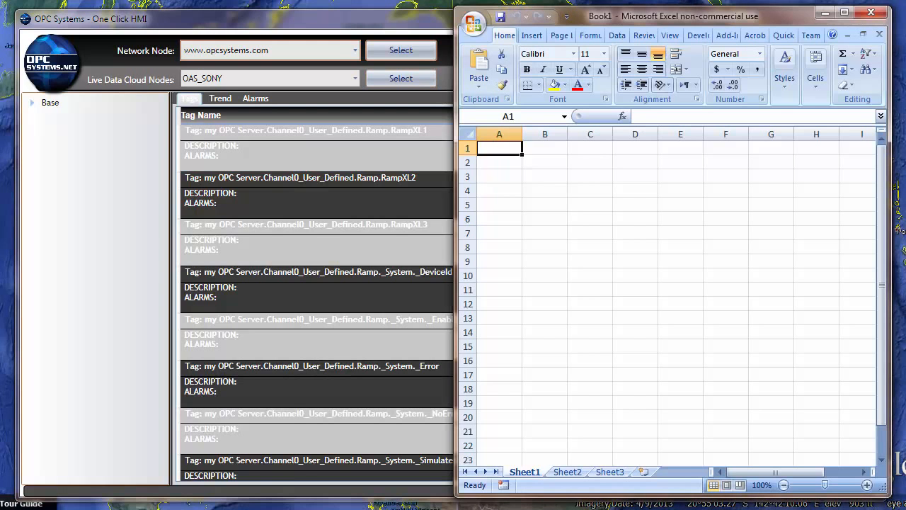
key(alt+Tab)
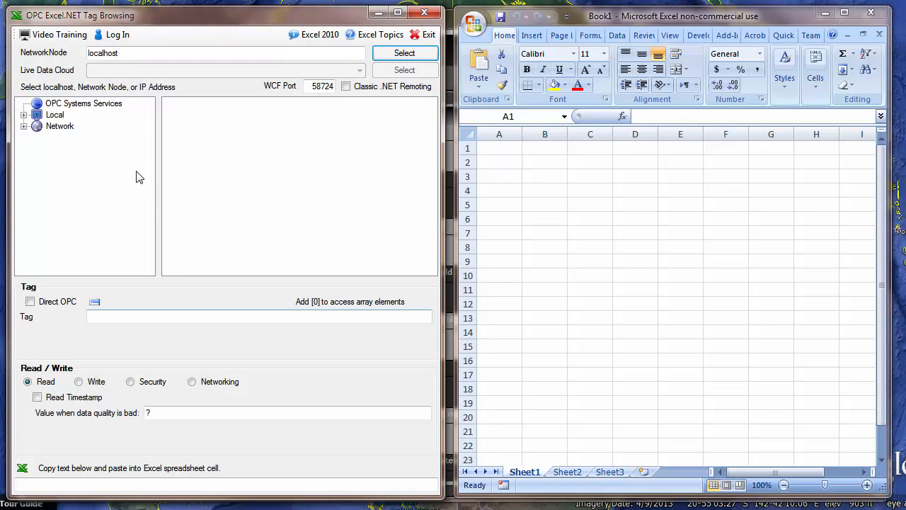
double_click(137, 56)
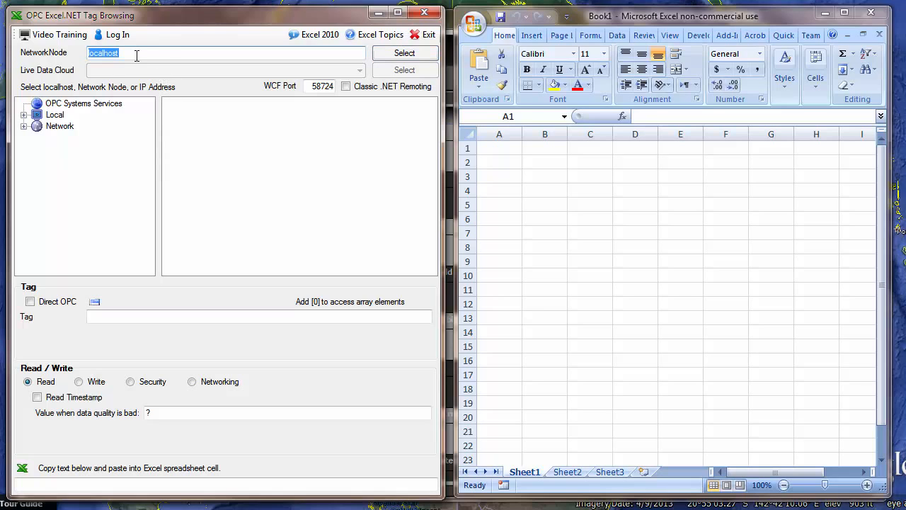
text(www.opcsystems.com)
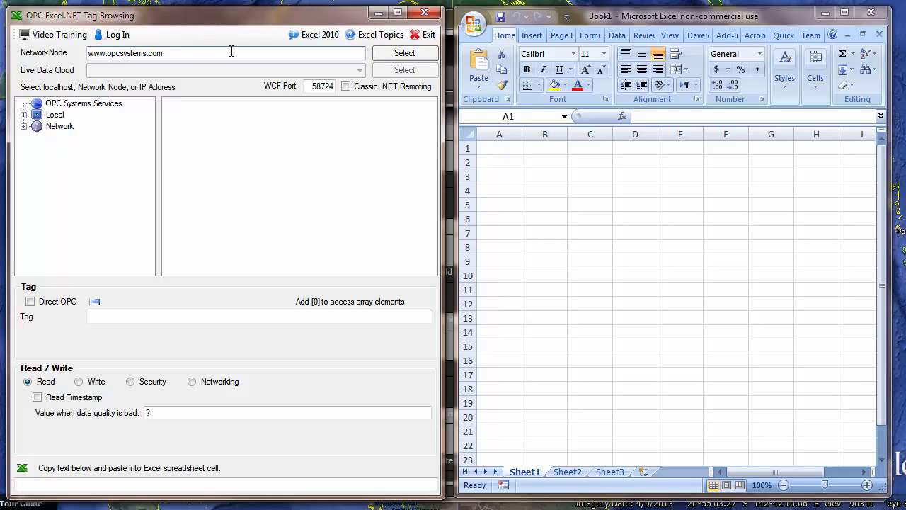
click(432, 56)
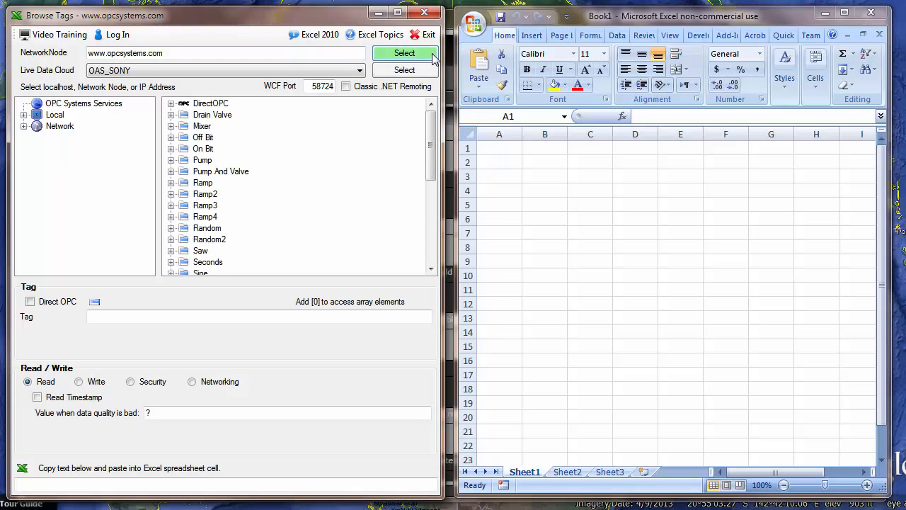
click(399, 74)
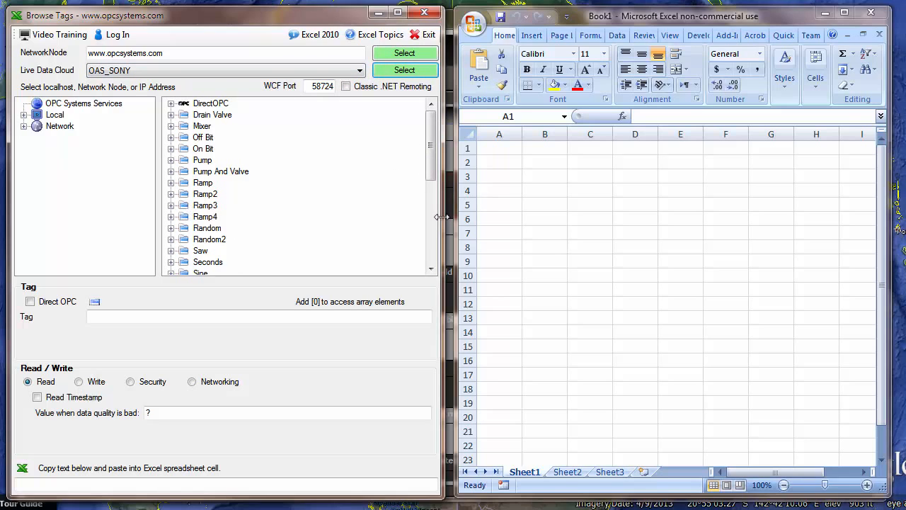
Browse the OAS_SONY tags to my OPC Server > Channel_1 > Device_1 > Tag_1 and select its Value.
click(432, 241)
scroll(429, 248, down, 1)
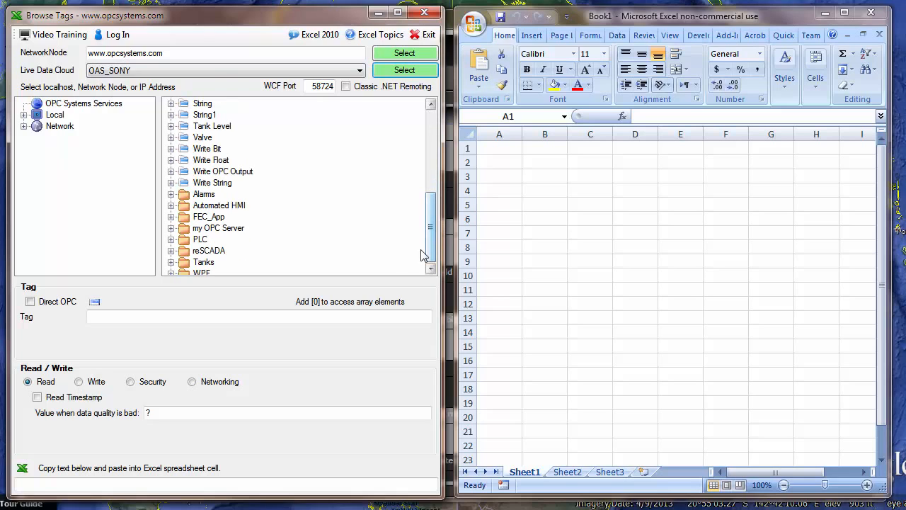
click(171, 228)
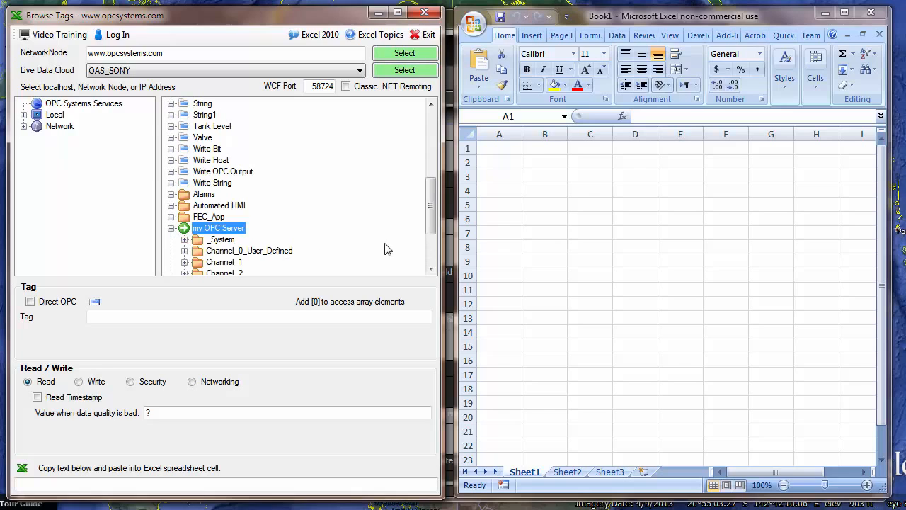
click(428, 248)
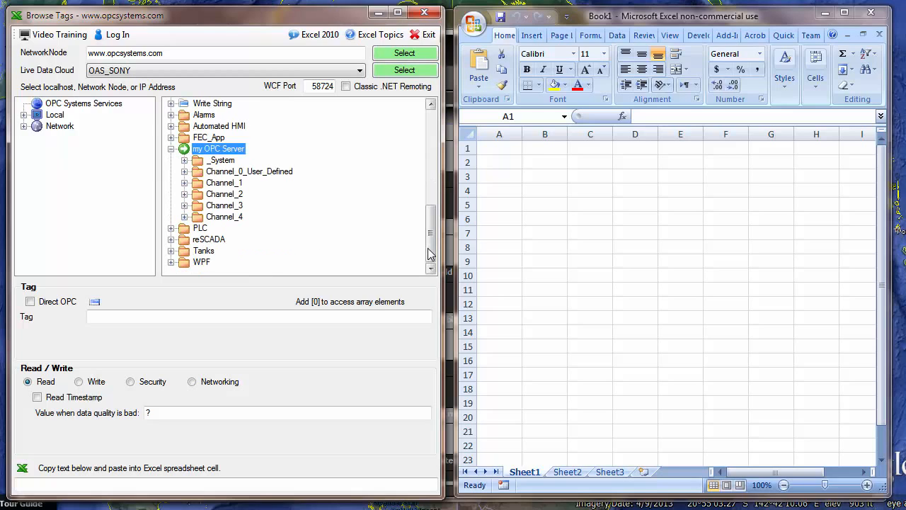
click(185, 183)
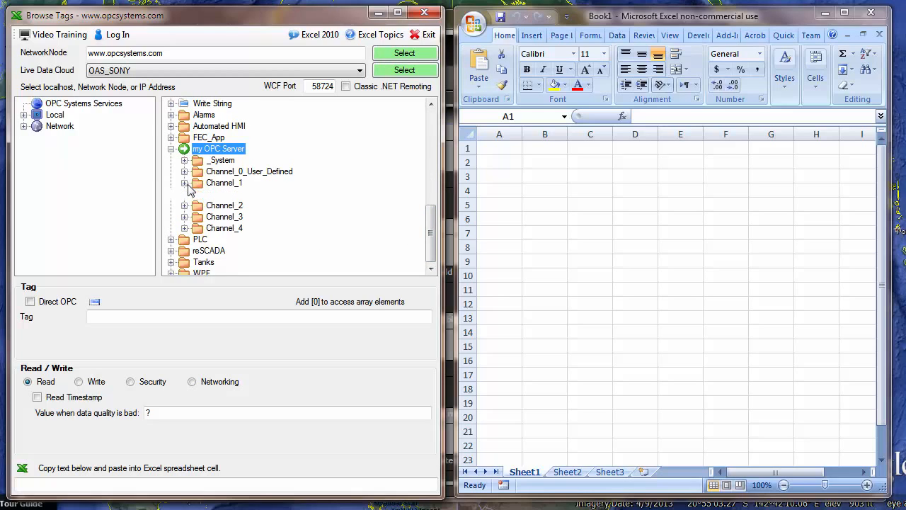
click(199, 206)
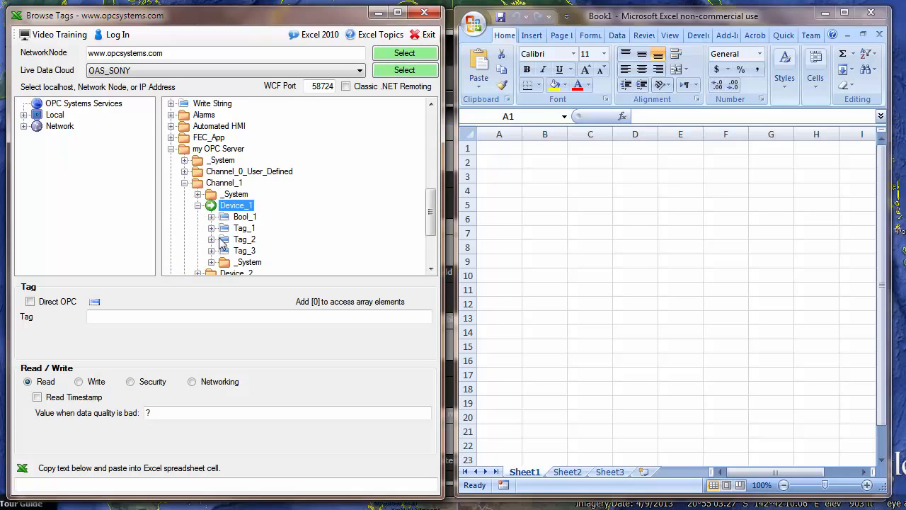
click(211, 229)
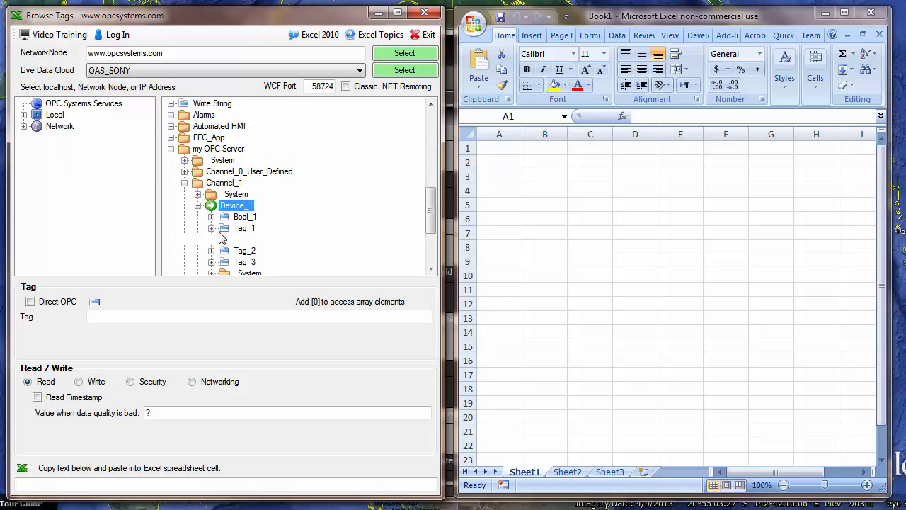
click(243, 241)
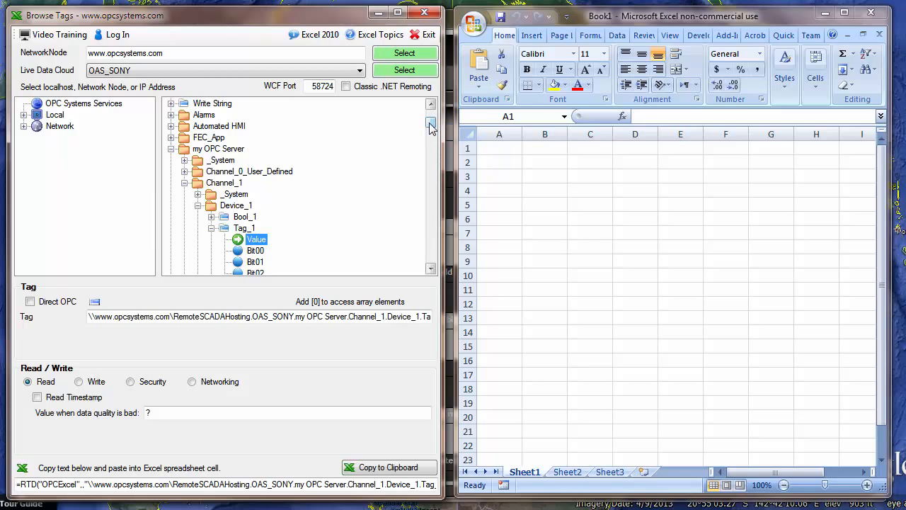
mouse_move(431, 125)
mouse_down()
mouse_move(431, 143)
mouse_move(431, 117)
mouse_up()
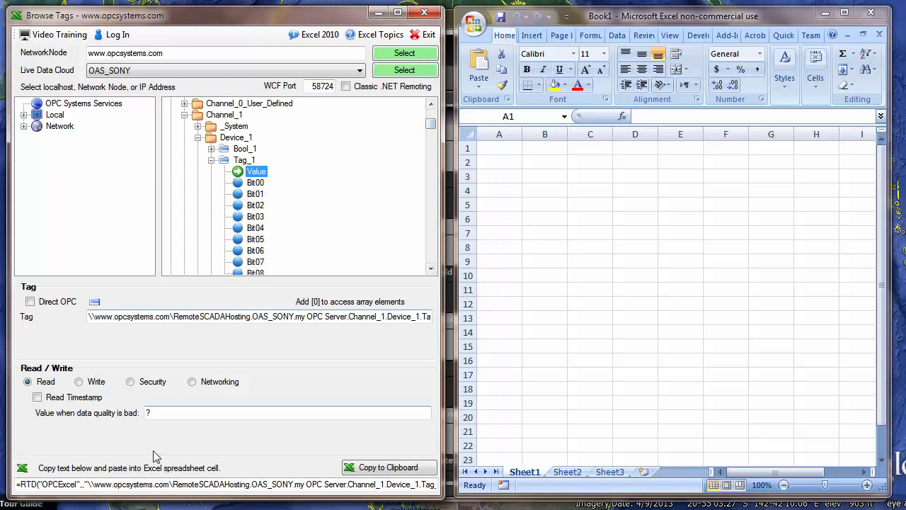
Copy the generated RTD read formula for Tag_1.Value and paste it into cell A1 of Sheet1.
click(368, 472)
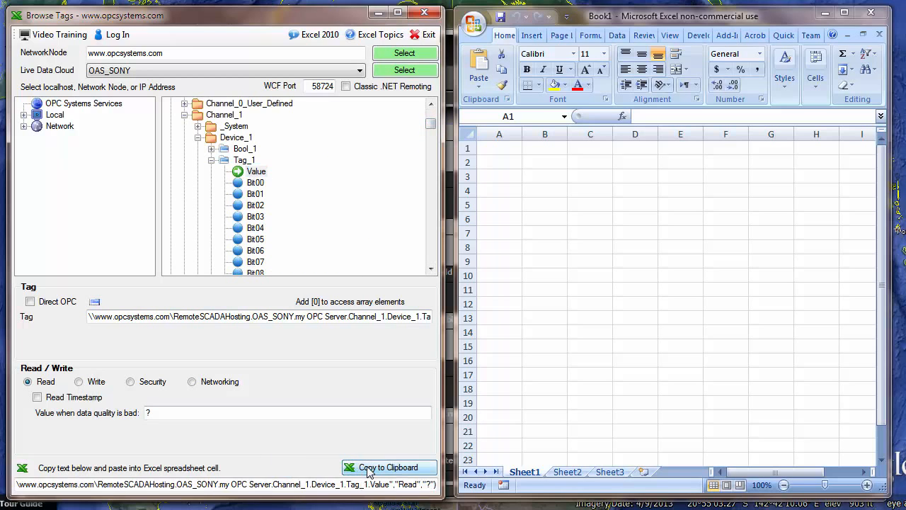
click(575, 228)
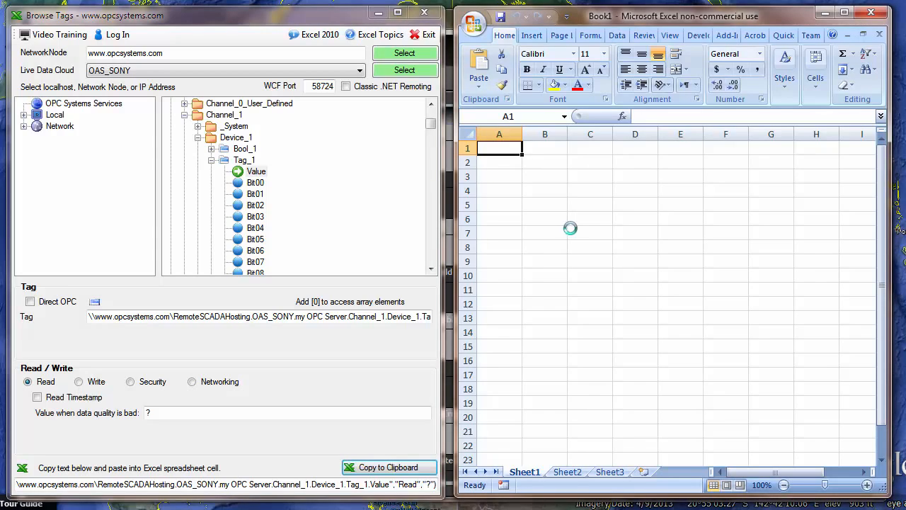
text(=RTD("OPCSystems.RTD",,"\\www.opcsystems.com\RemoteSCADAHosting.OAS_SONY.my OPC Server.Channel_1.Device_1.Tag_1.Value","Read","?"))
click(571, 219)
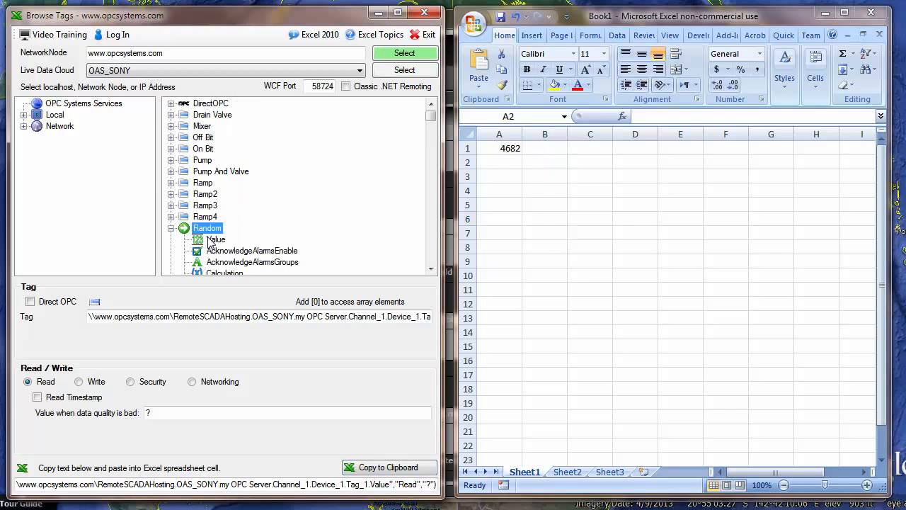
click(212, 240)
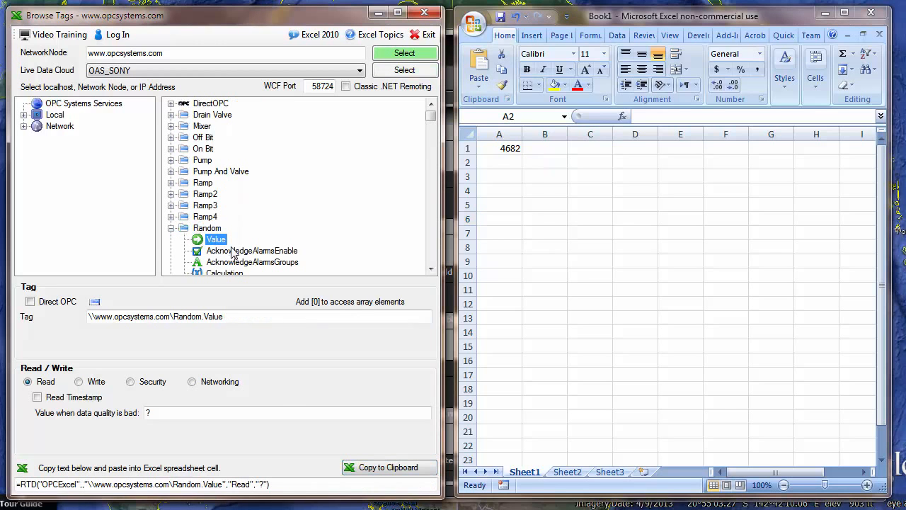
click(394, 468)
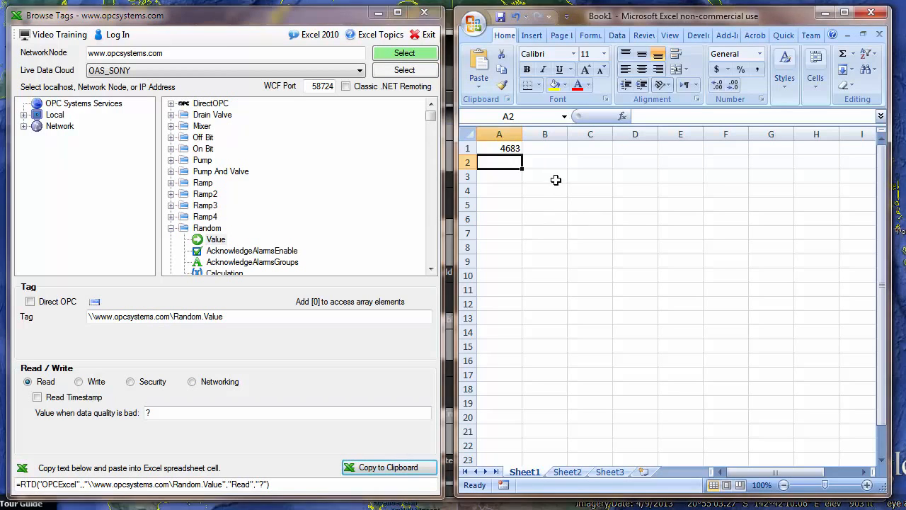
key(ctrl+v)
click(551, 206)
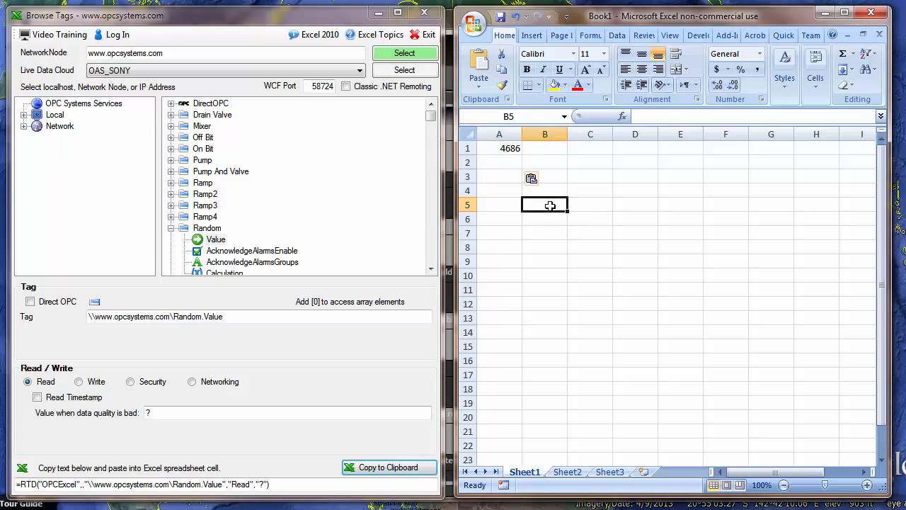
Collapse the Random tag and connect the tag browser to network node localhost.
double_click(181, 224)
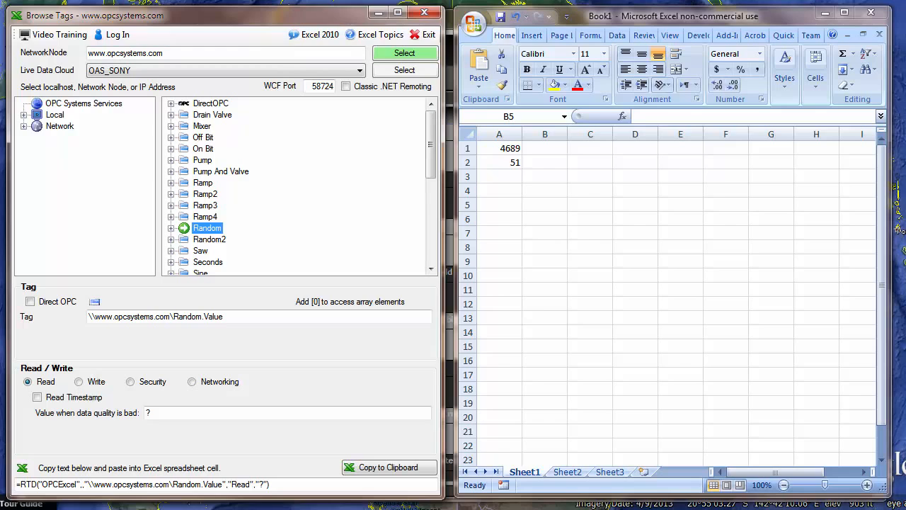
triple_click(174, 53)
text(localhost)
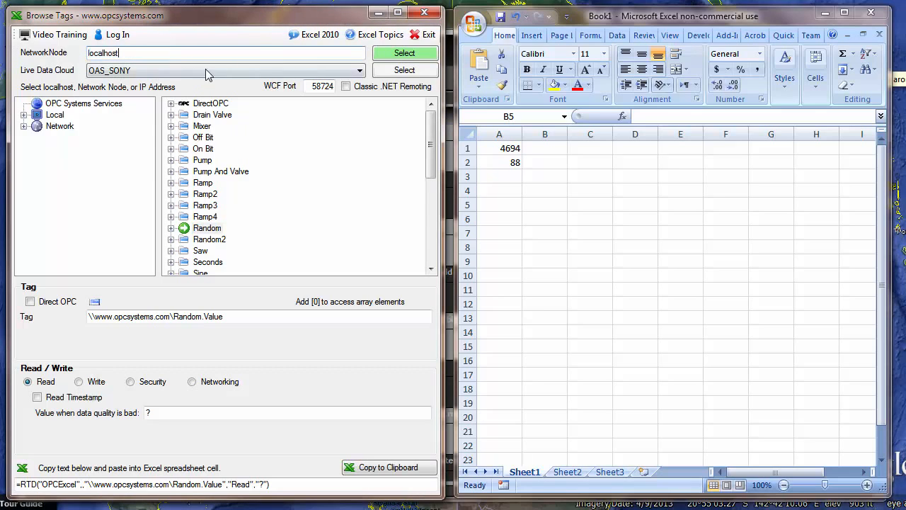
click(407, 56)
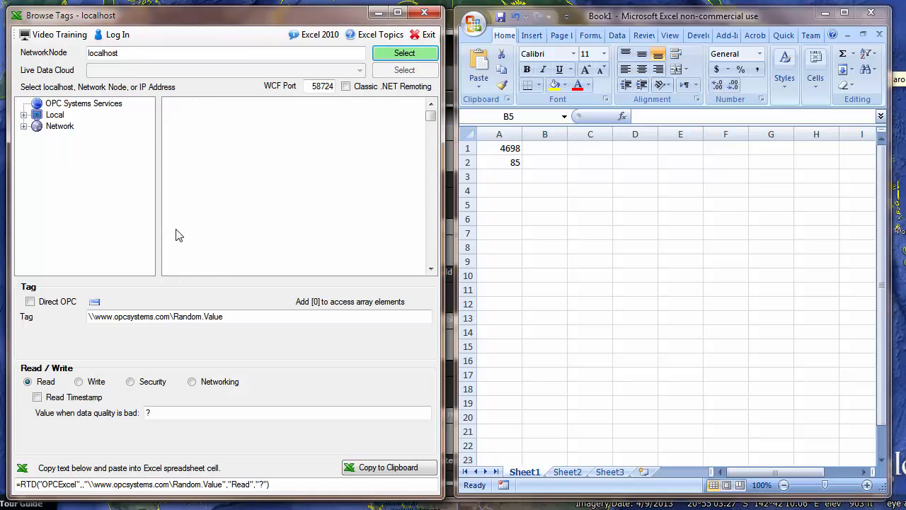
Select the local Random.Value tag and paste its RTD read formula into cell A3.
click(212, 241)
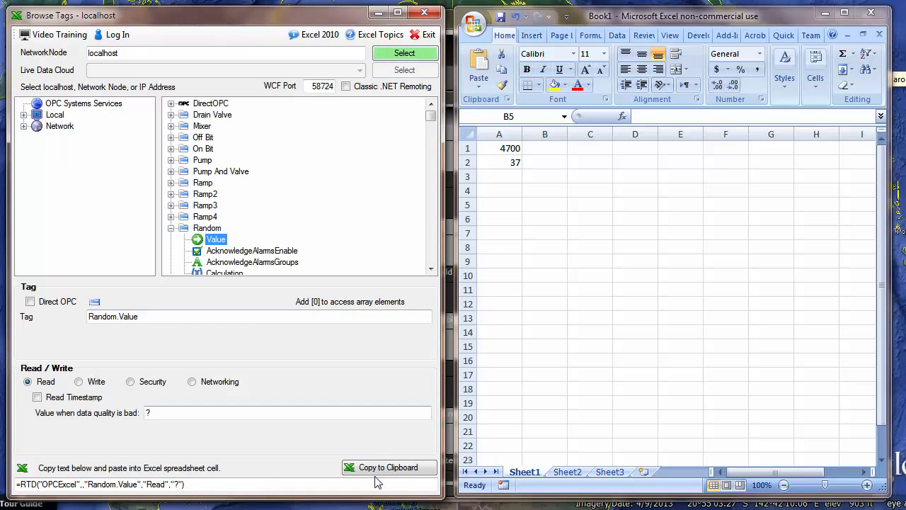
click(378, 473)
click(508, 177)
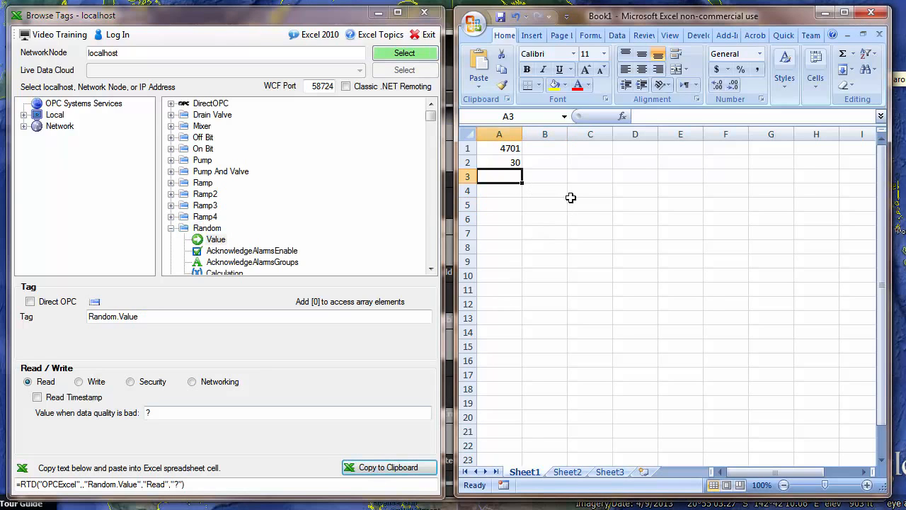
key(ctrl+v)
key(Return)
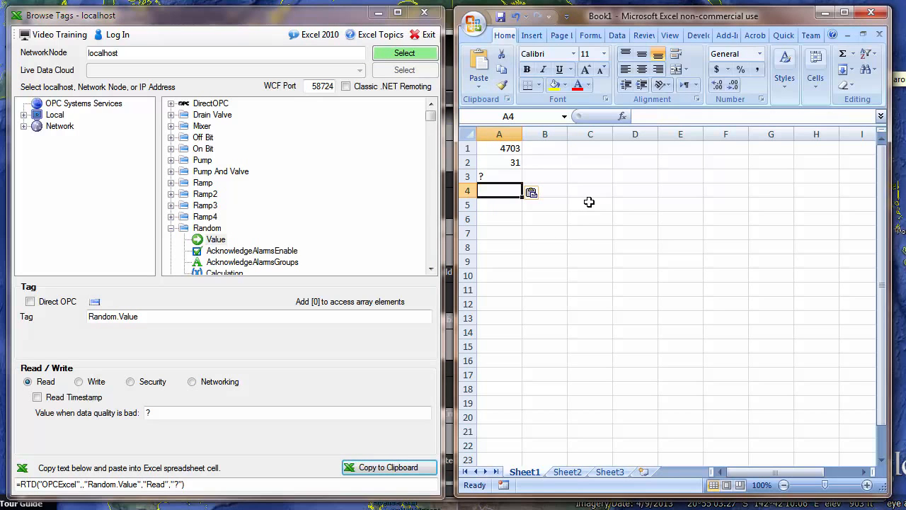
click(549, 253)
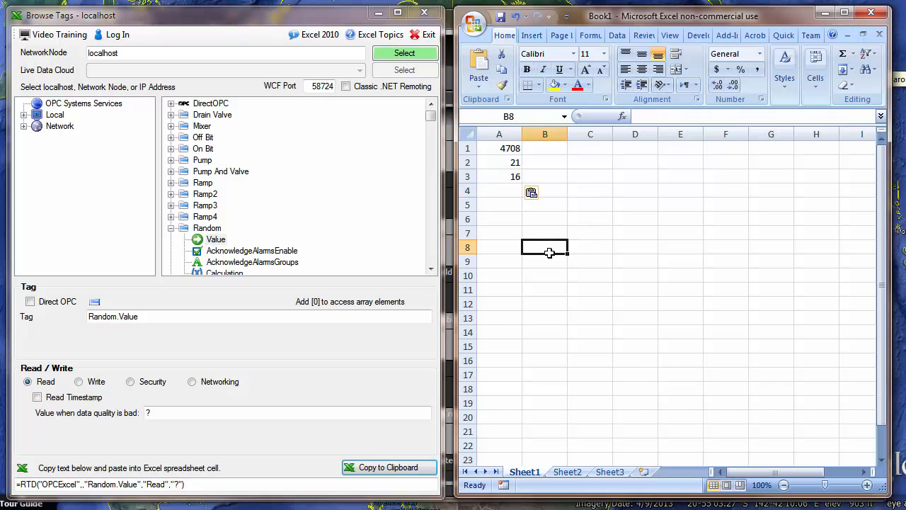
Compare the full RTD formulas in cells A1, A2 and A3, widening the workbook window for reading and narrowing it again.
click(509, 148)
drag(456, 128, 6, 108)
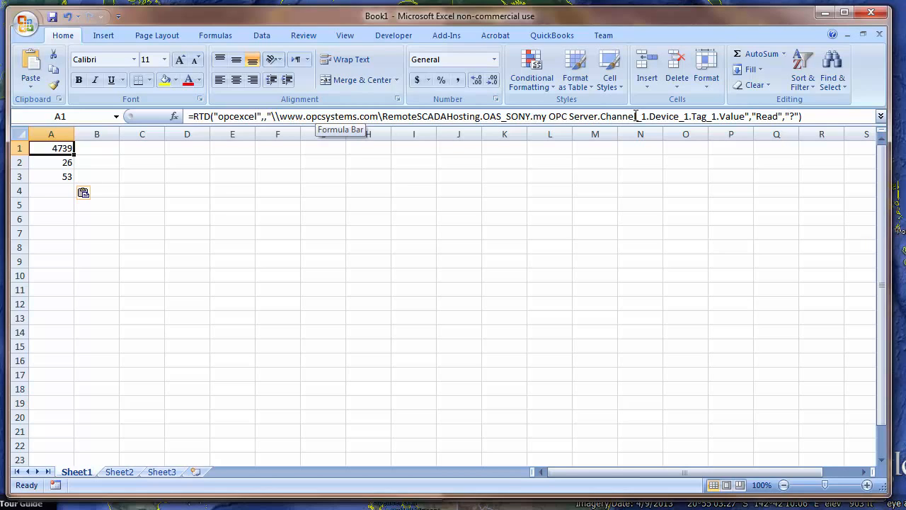
click(67, 161)
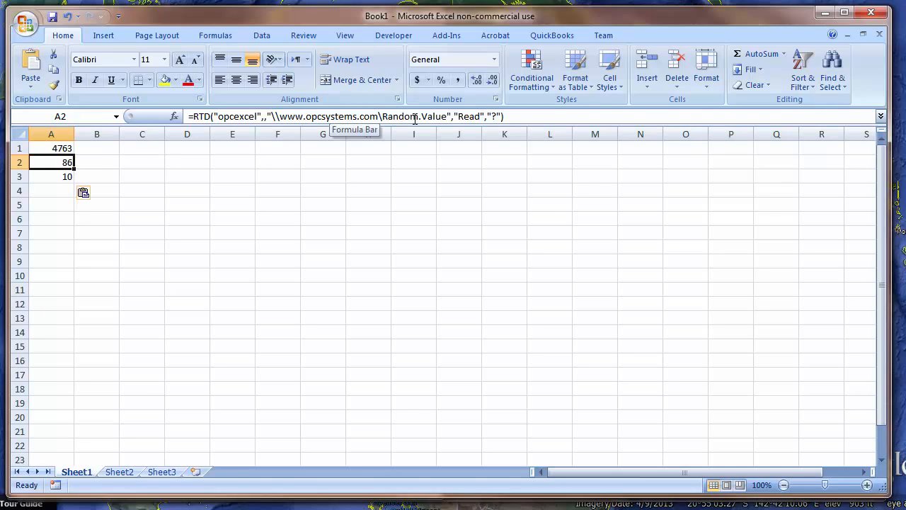
click(58, 174)
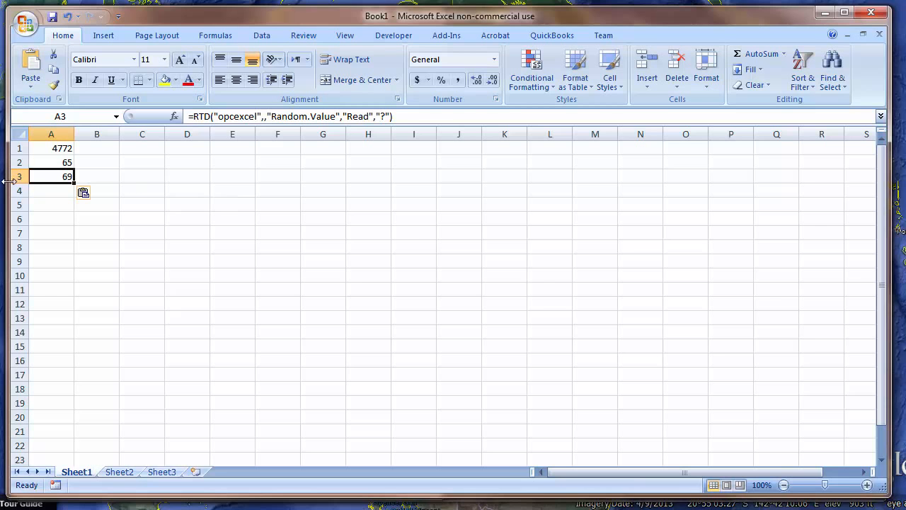
drag(11, 178, 473, 201)
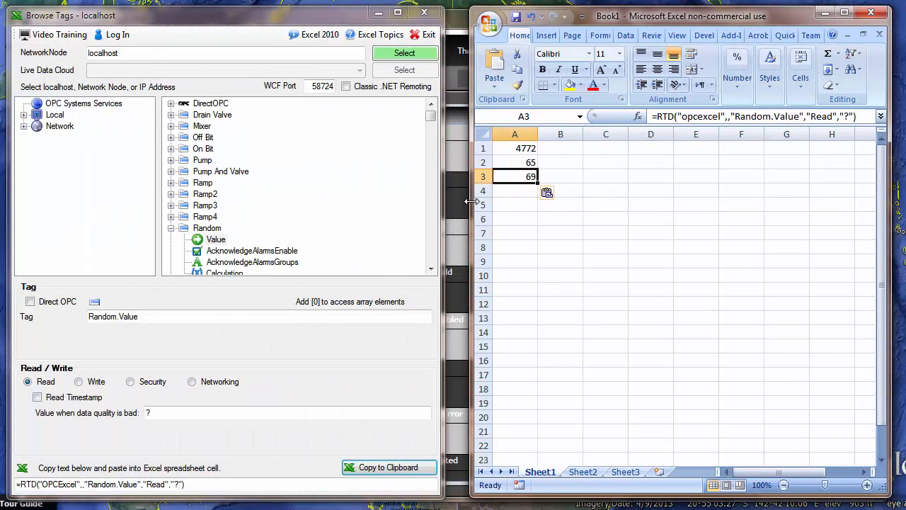
Switch to the OPC Systems configuration, open the Data Logging configuration and connect it to localhost.
click(91, 385)
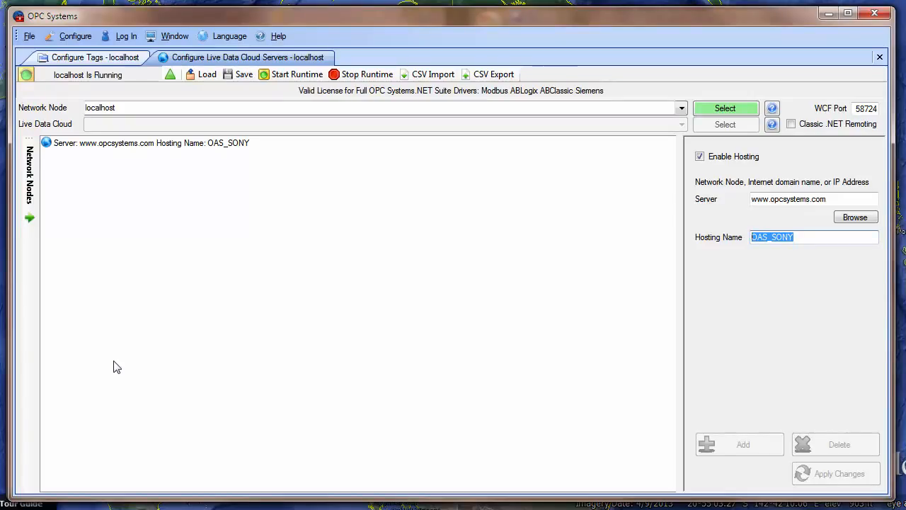
click(69, 38)
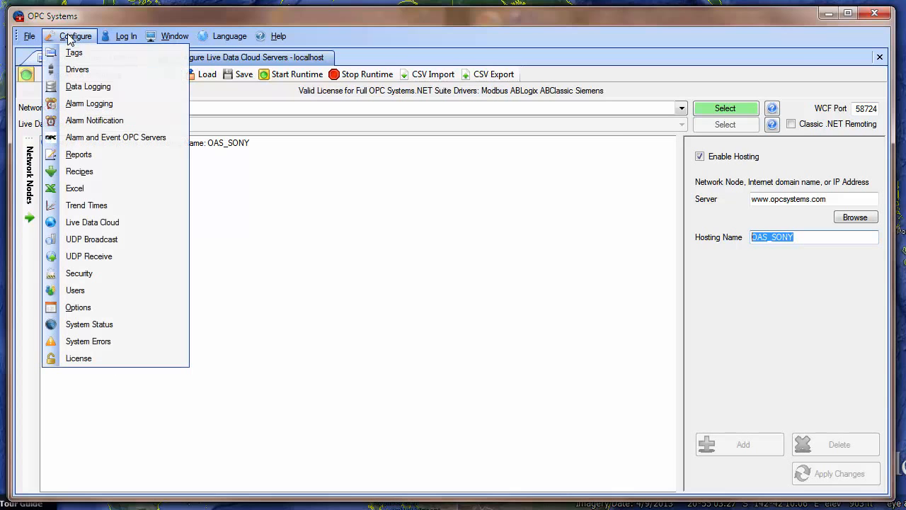
click(79, 93)
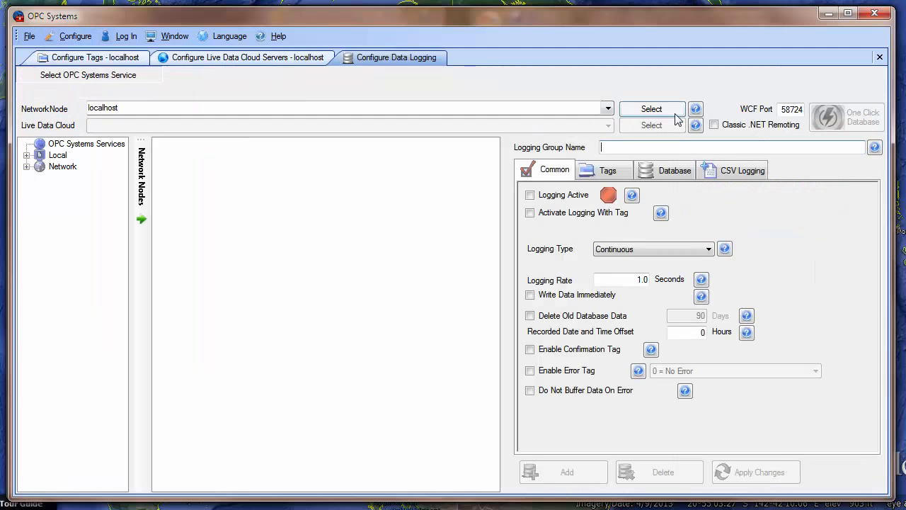
click(683, 112)
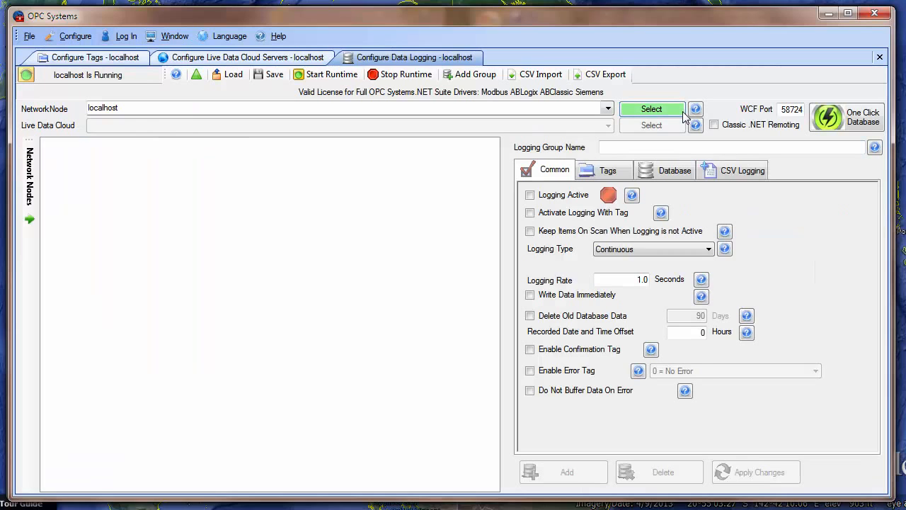
click(855, 118)
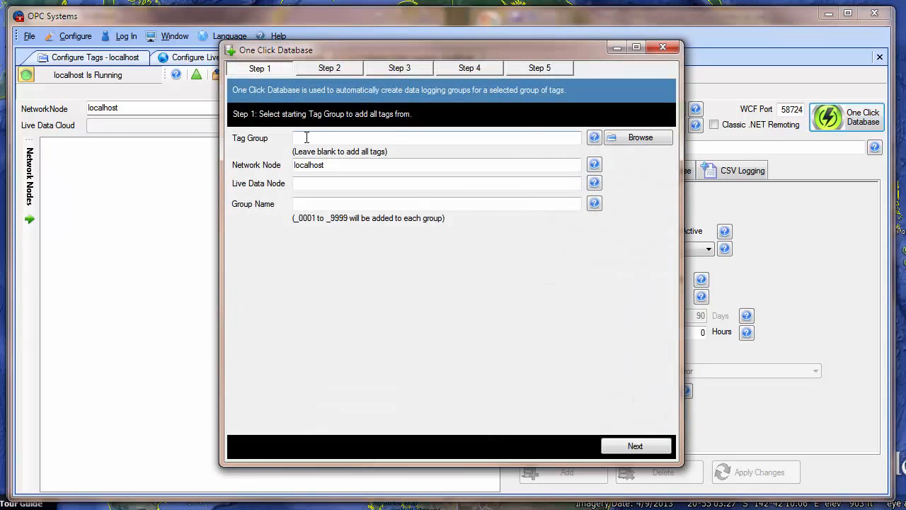
click(307, 137)
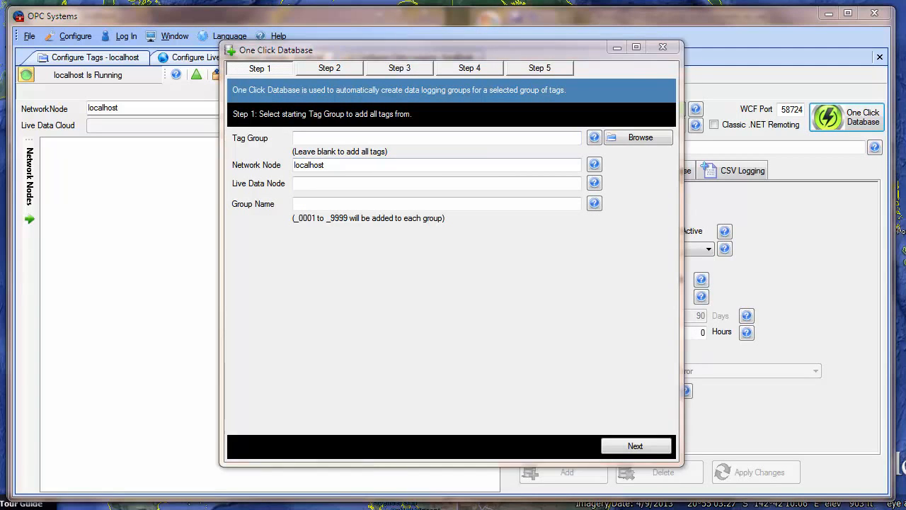
double_click(315, 164)
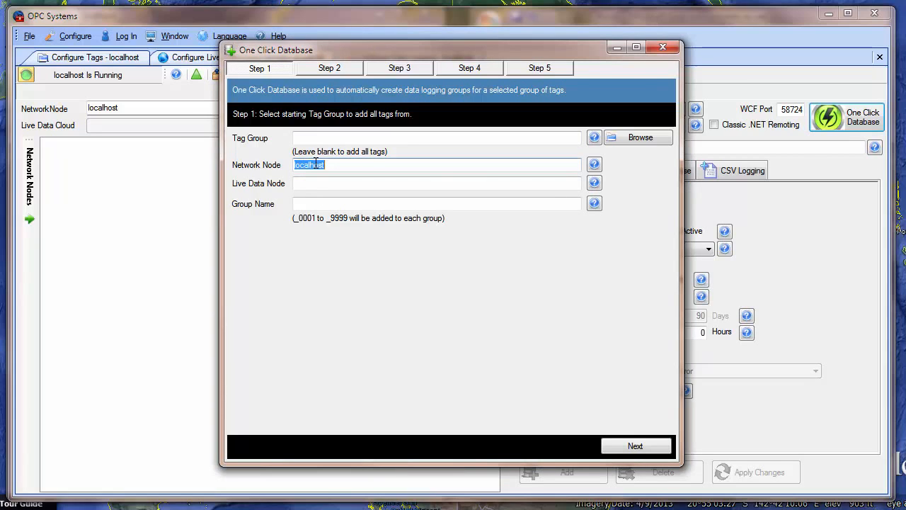
key(ctrl+v)
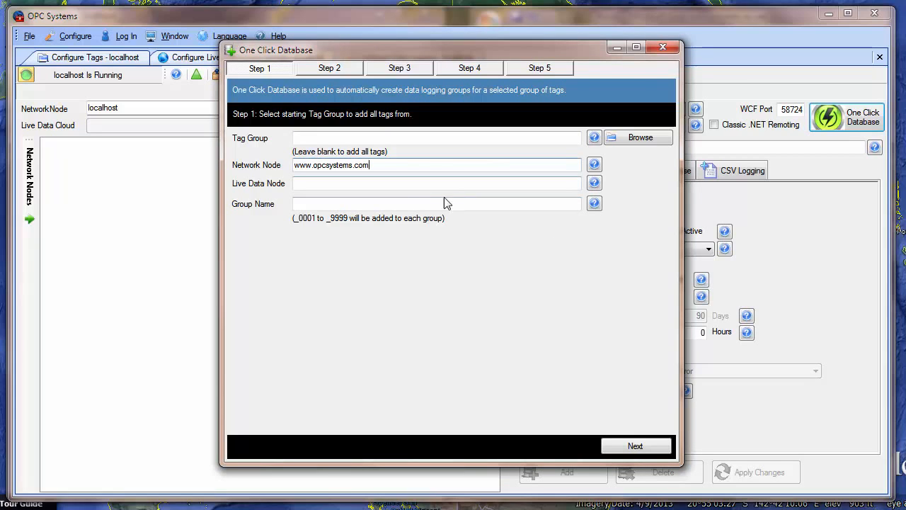
click(400, 184)
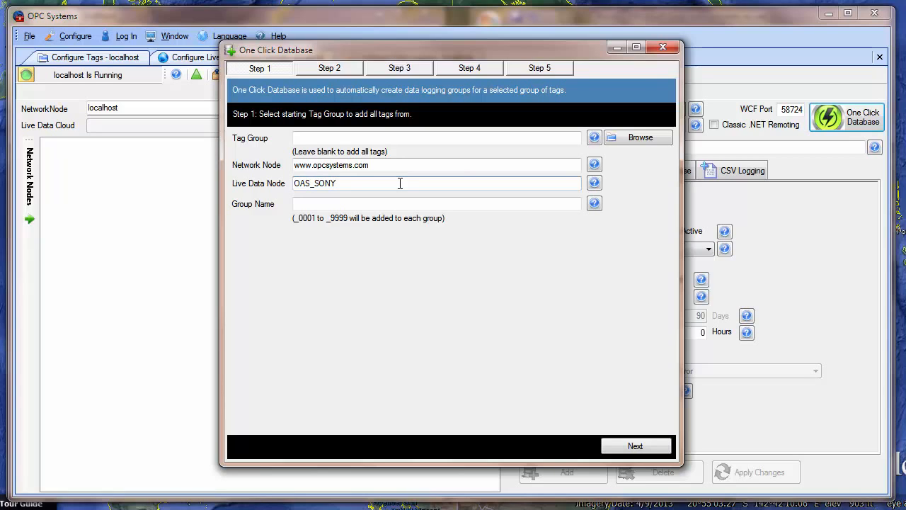
Keep the default common settings and fields, and enable SQLServer logging to server OAS_SONY\SQLOAS and database myDatabase.
click(635, 447)
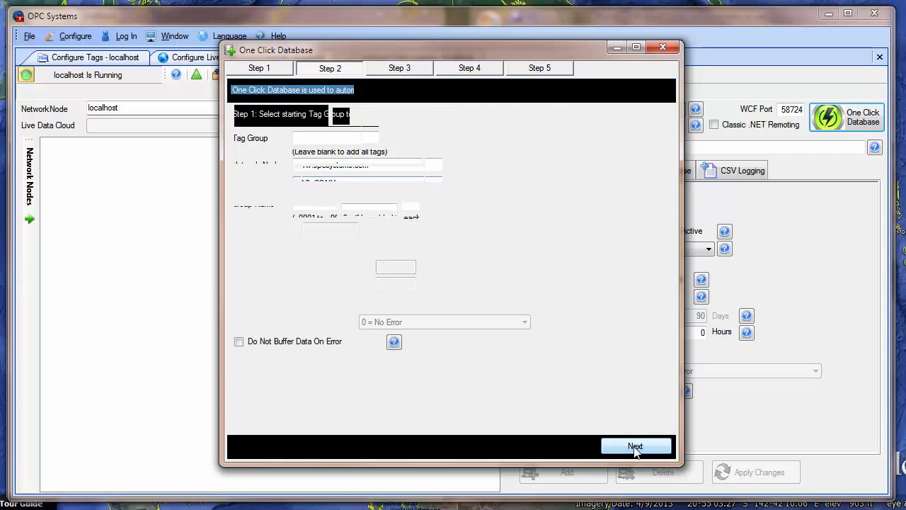
click(635, 448)
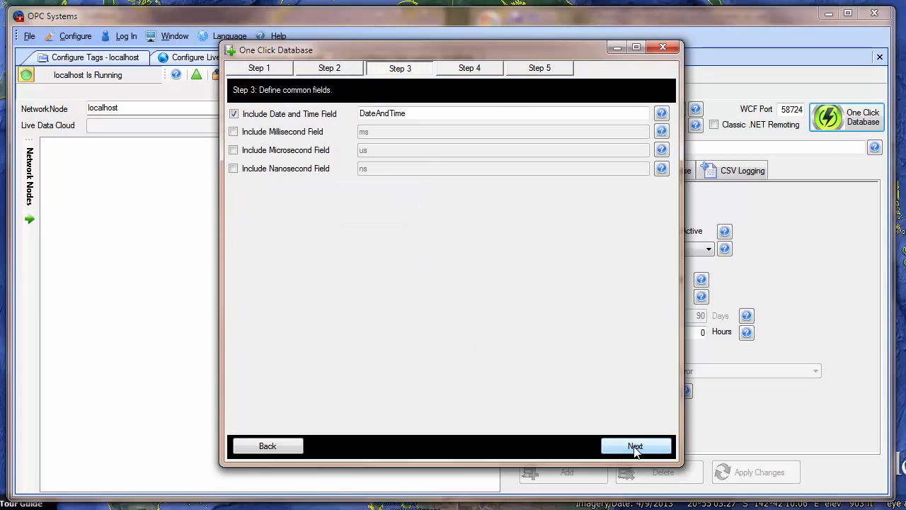
click(636, 447)
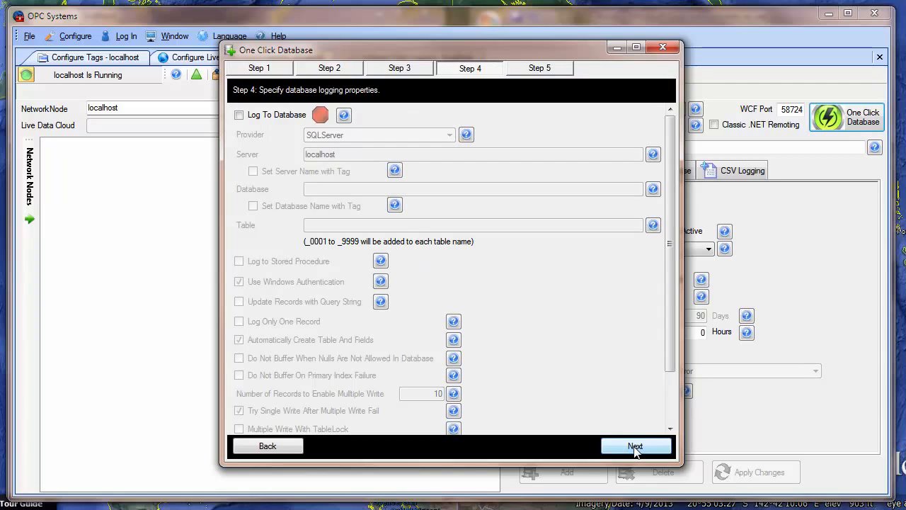
click(263, 121)
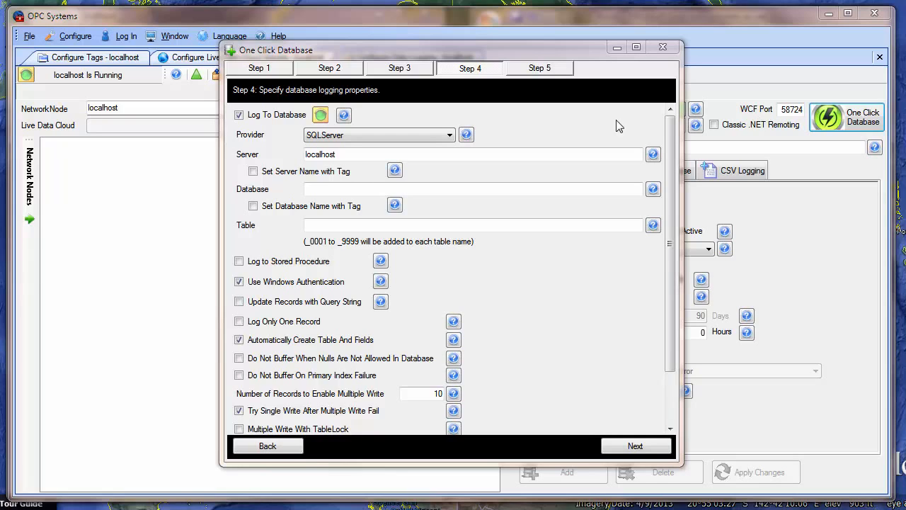
double_click(327, 156)
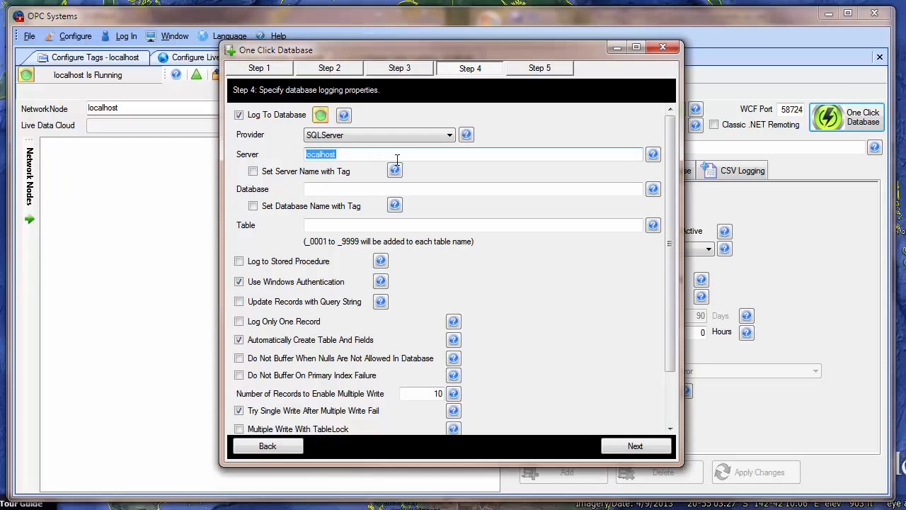
text(OAS_SONY\SQLOAS)
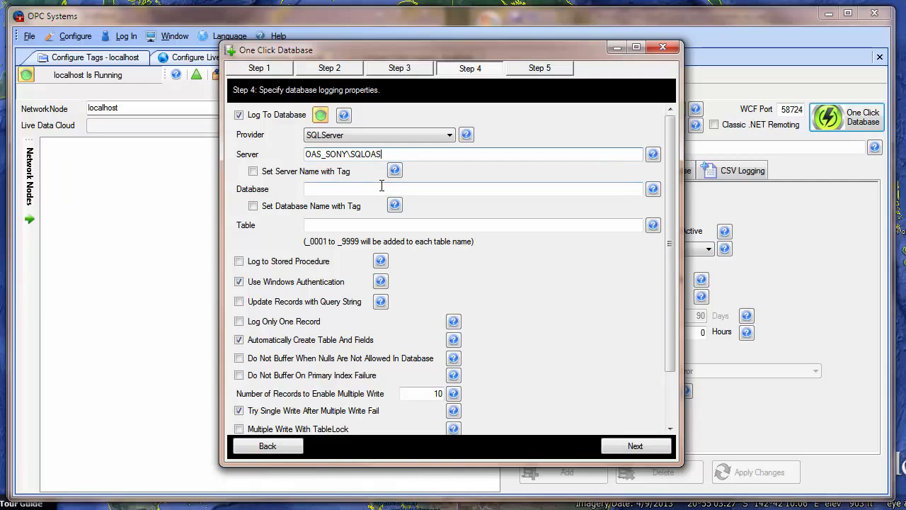
click(381, 186)
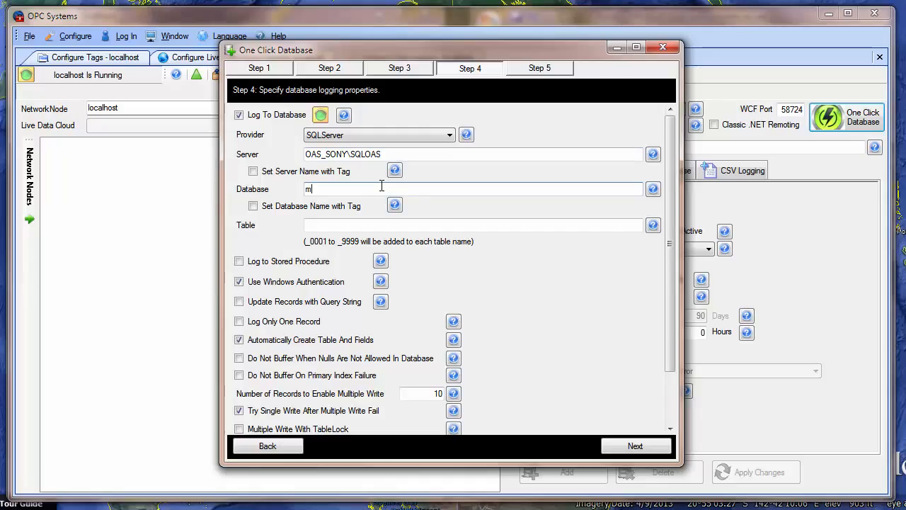
text(myDatabase)
Name both the logging group and the database table myData, and finish the One Click Database setup without CSV logging.
click(381, 225)
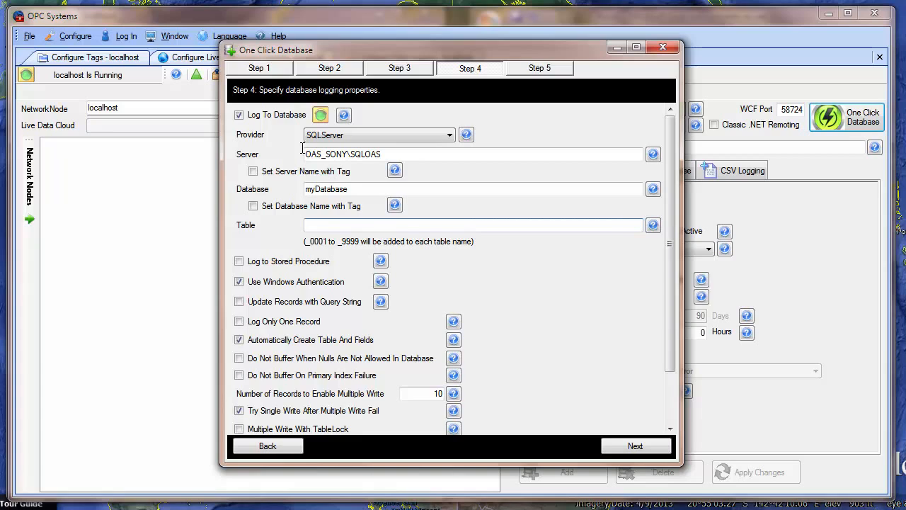
click(278, 70)
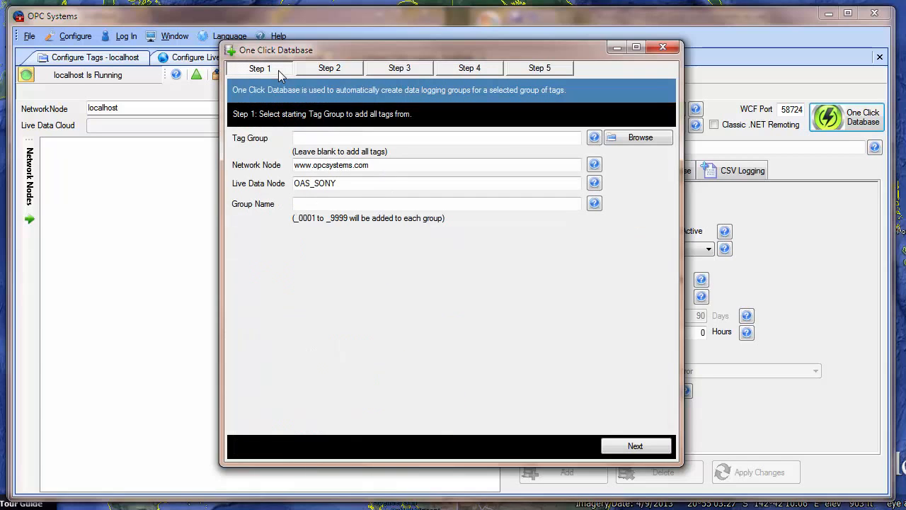
click(340, 204)
text(myDa)
double_click(340, 203)
click(470, 68)
click(360, 224)
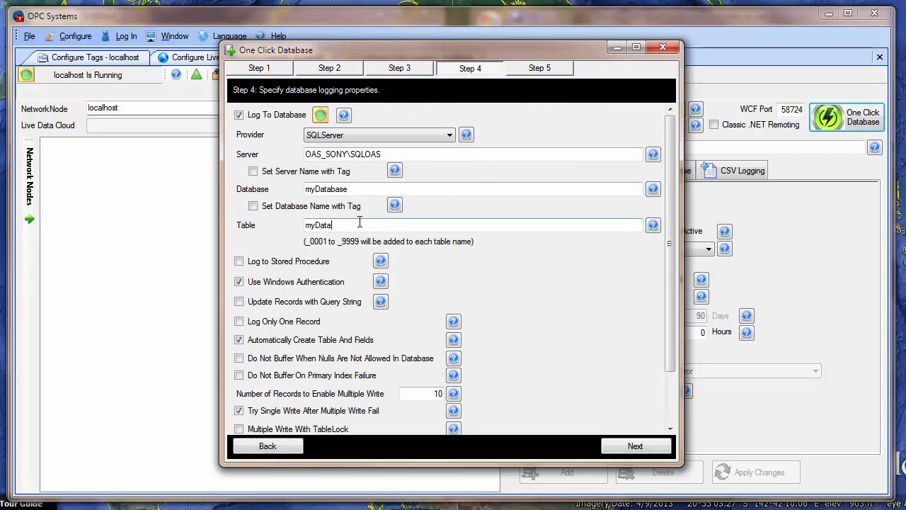
click(632, 446)
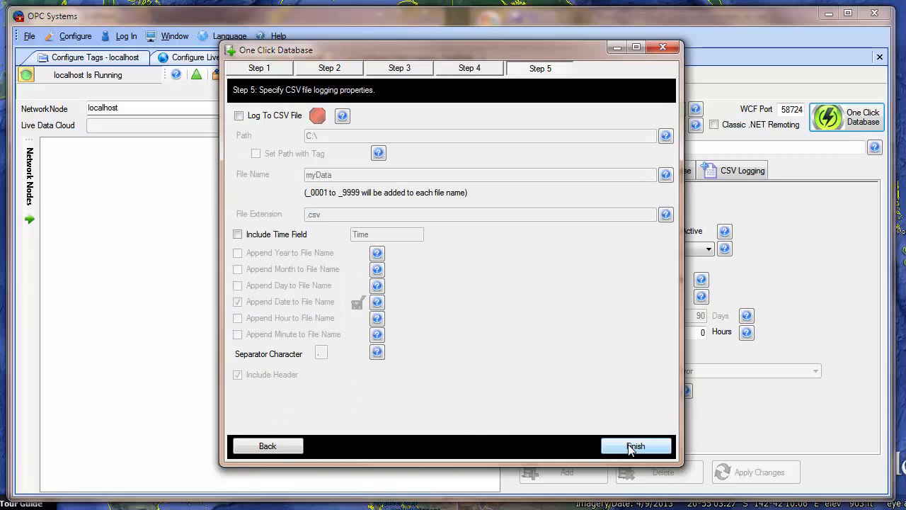
click(635, 447)
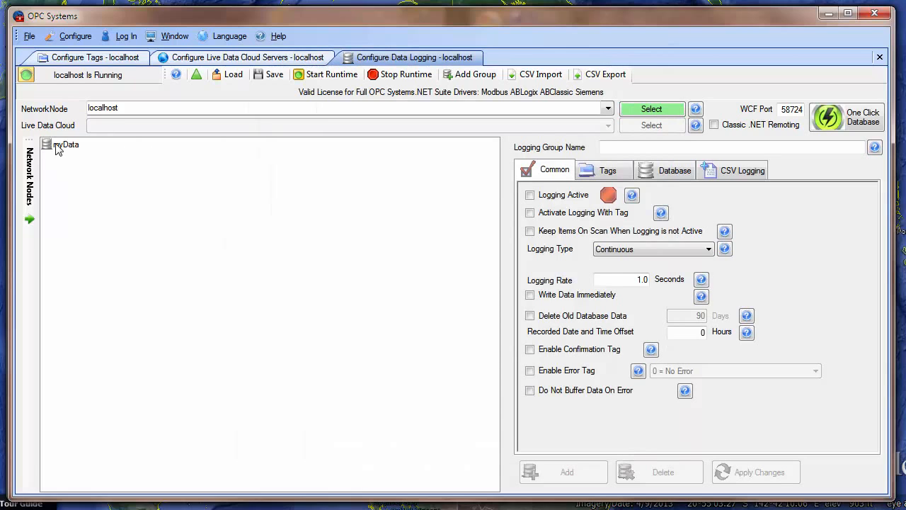
Examine the myData group's logged tags and the tag path behind its Alarms_Active field, leaving the field unchanged.
click(63, 144)
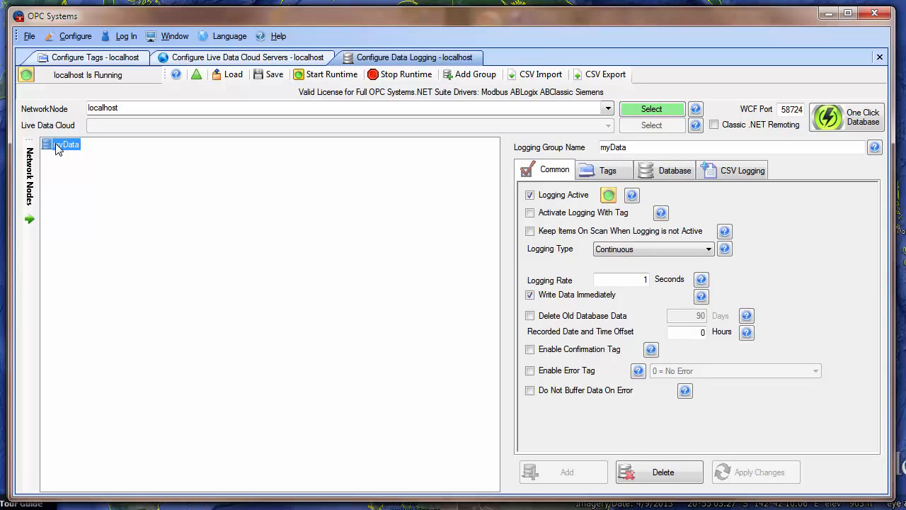
click(608, 173)
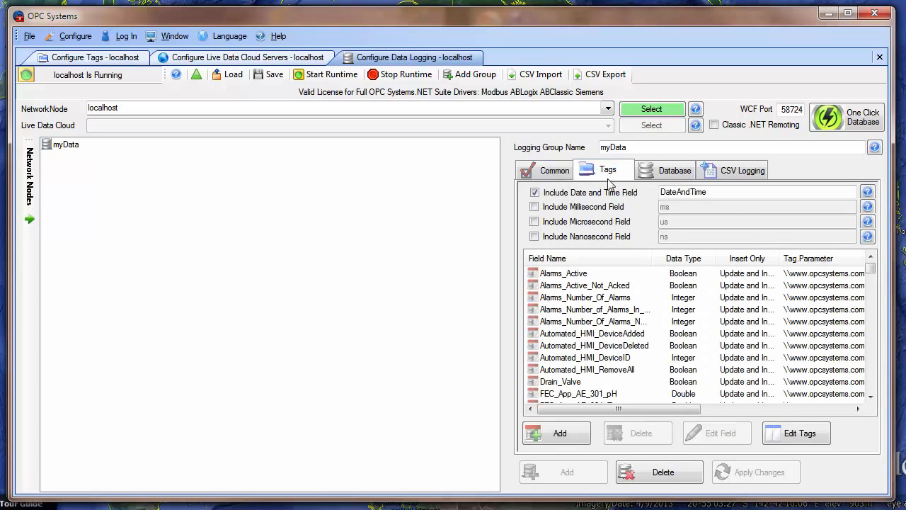
double_click(564, 278)
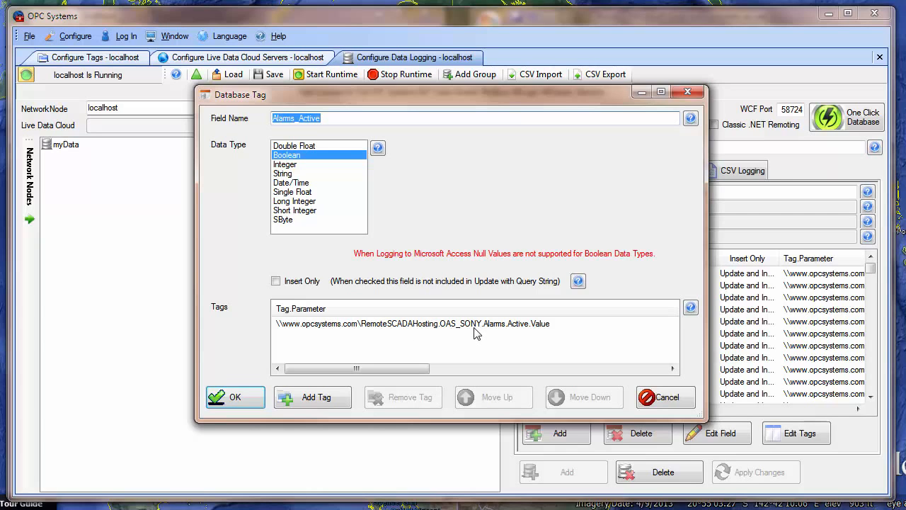
click(662, 397)
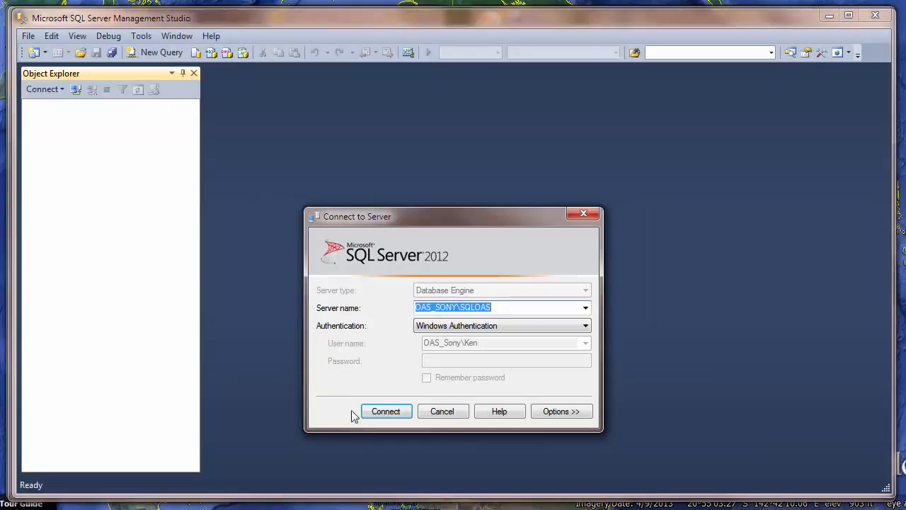
In SQL Server Management Studio, connect to OAS_SONY\SQLOAS with Windows Authentication and expand the tables of myDatabase.
click(386, 411)
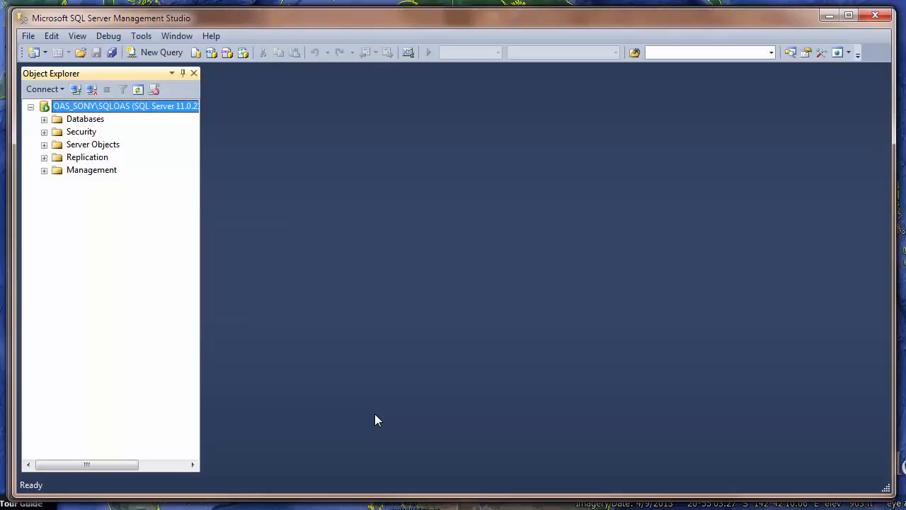
click(30, 107)
click(32, 107)
click(43, 120)
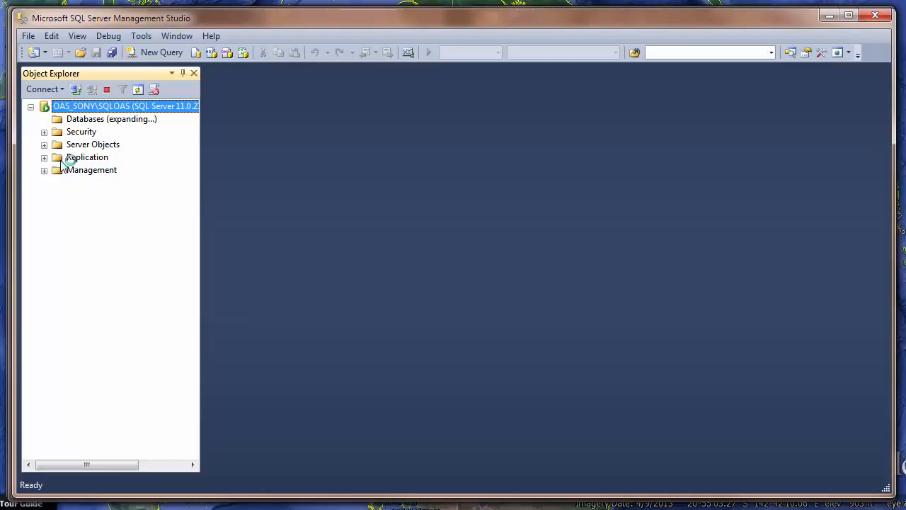
click(71, 183)
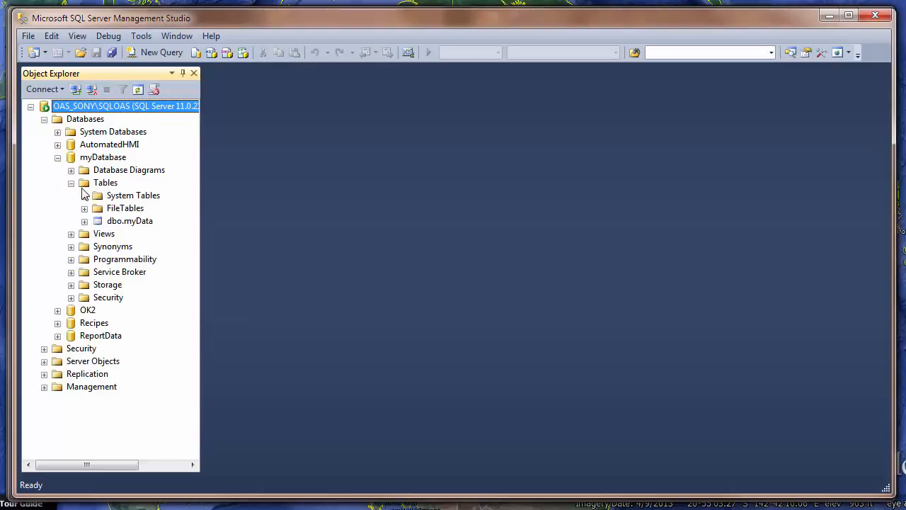
Query the top 1000 rows of dbo.myData, look through the logged columns, and minimize the open windows.
click(111, 223)
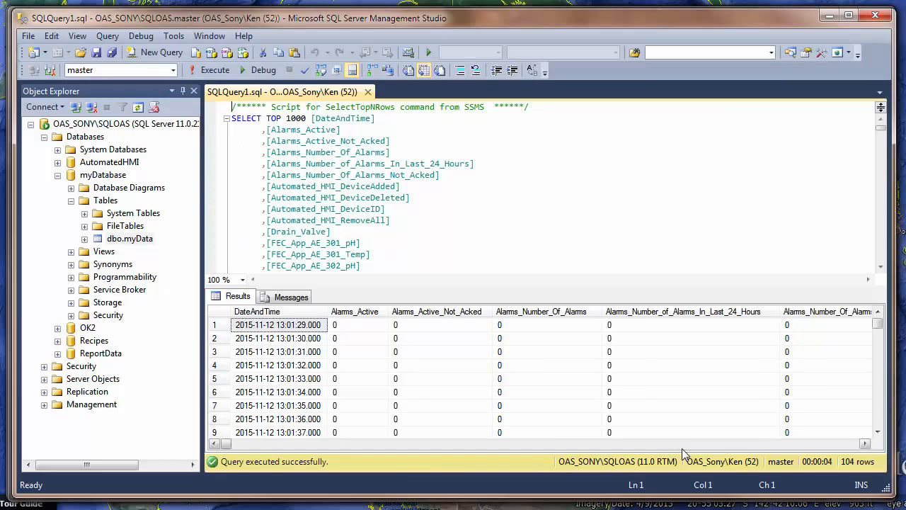
click(682, 446)
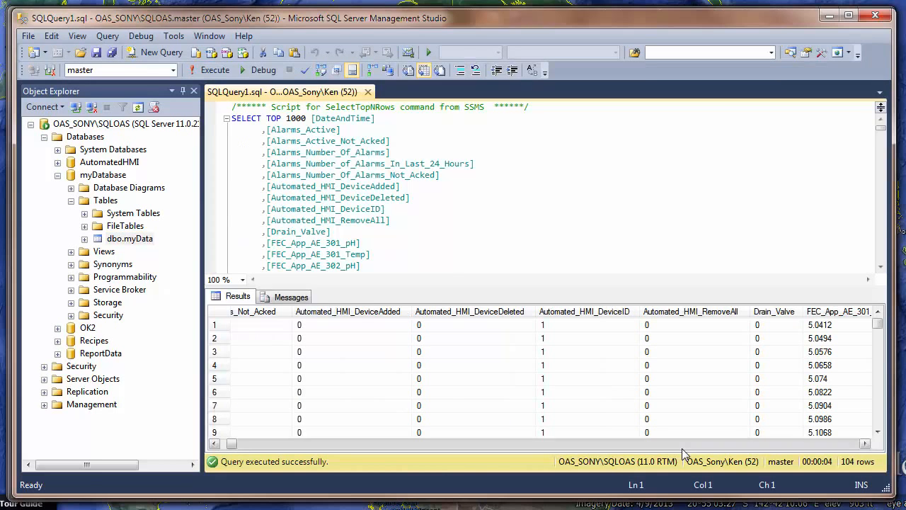
click(683, 447)
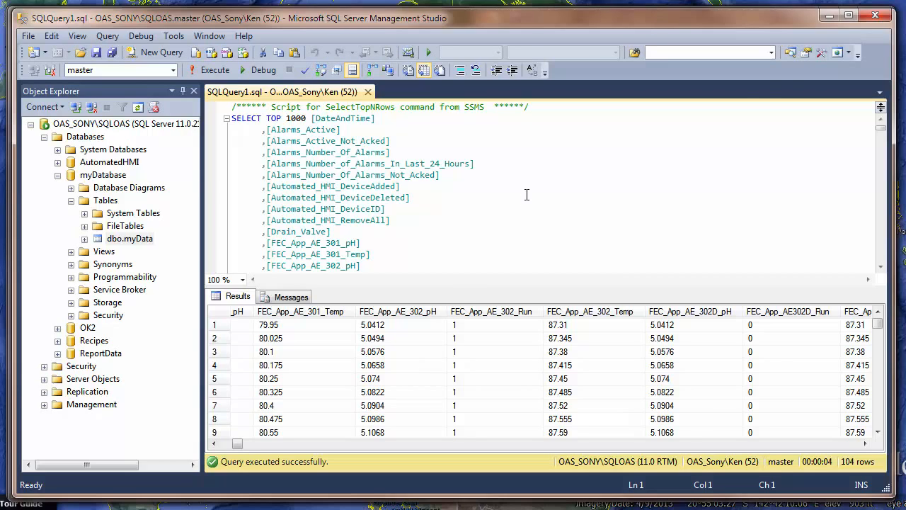
click(830, 15)
click(830, 14)
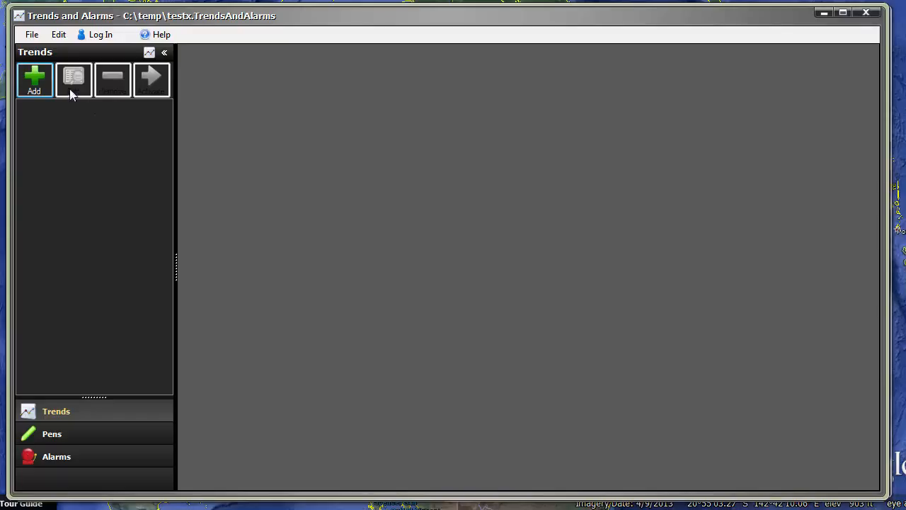
click(35, 80)
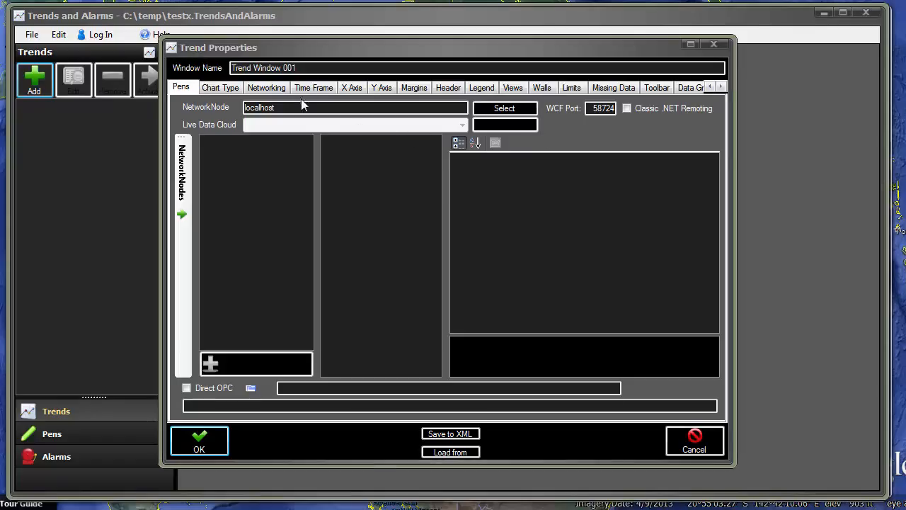
drag(289, 109, 218, 108)
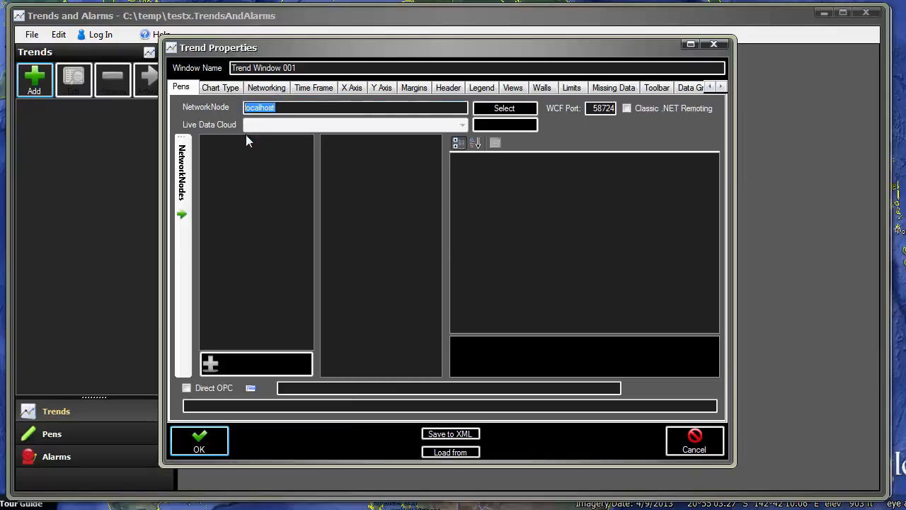
text(www.opcsystems.com)
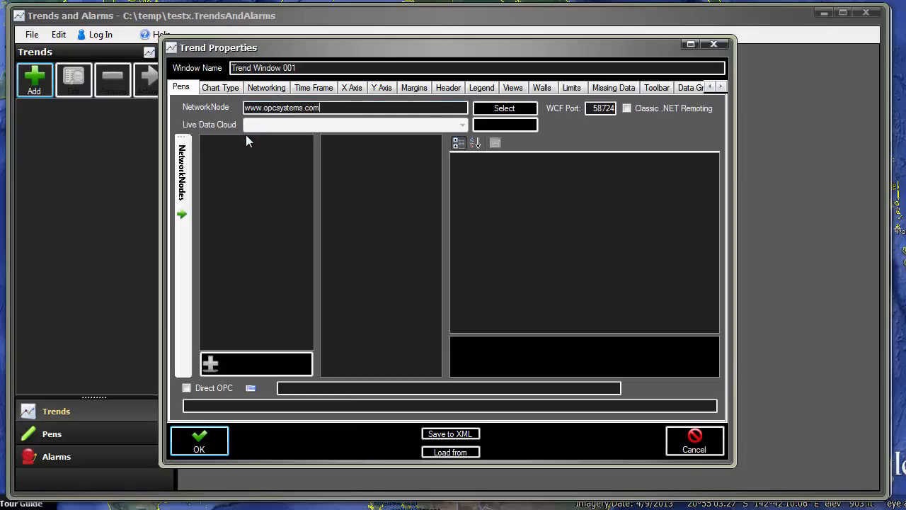
click(509, 108)
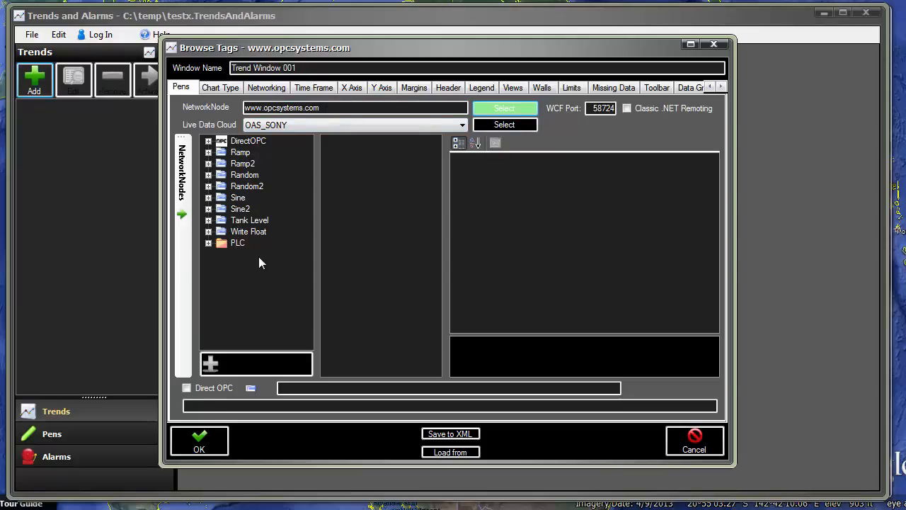
click(514, 124)
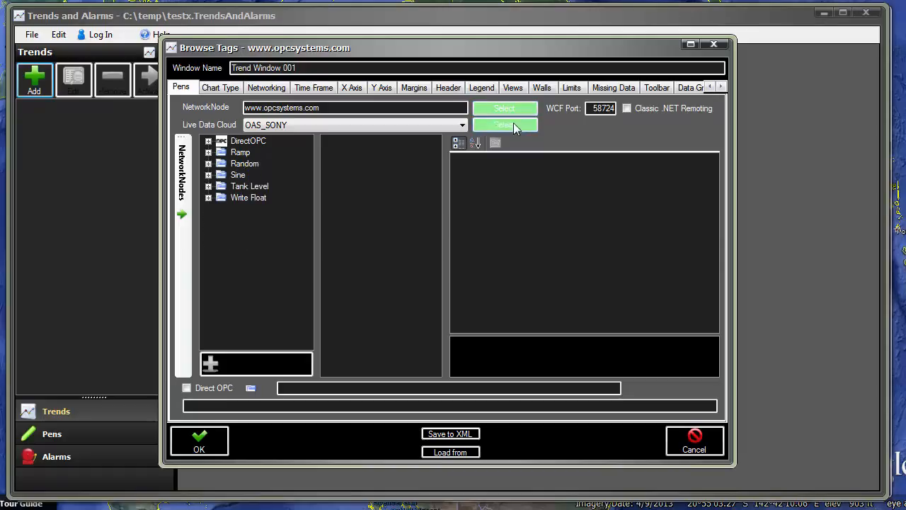
Add the Ramp and Random value tags from the OAS_SONY live data cloud node as pens of Trend Window 001.
click(209, 153)
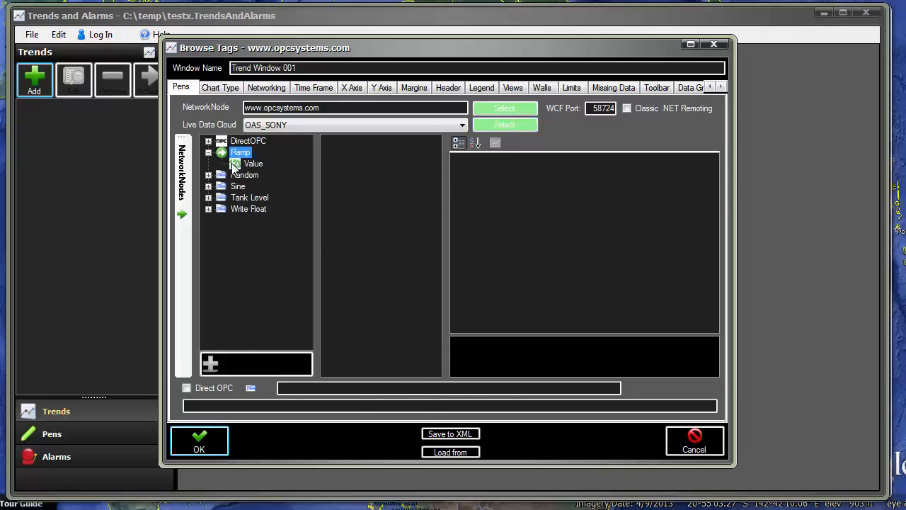
click(238, 163)
right_click(238, 163)
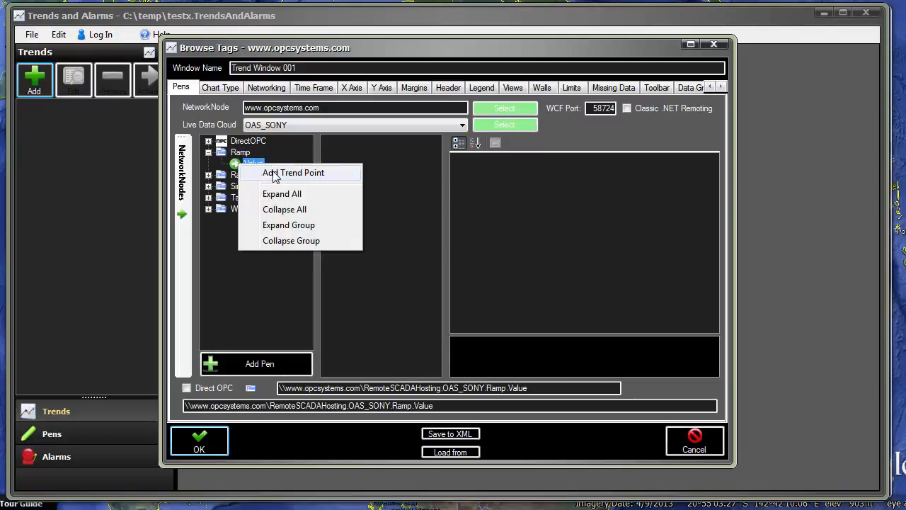
click(276, 173)
click(209, 176)
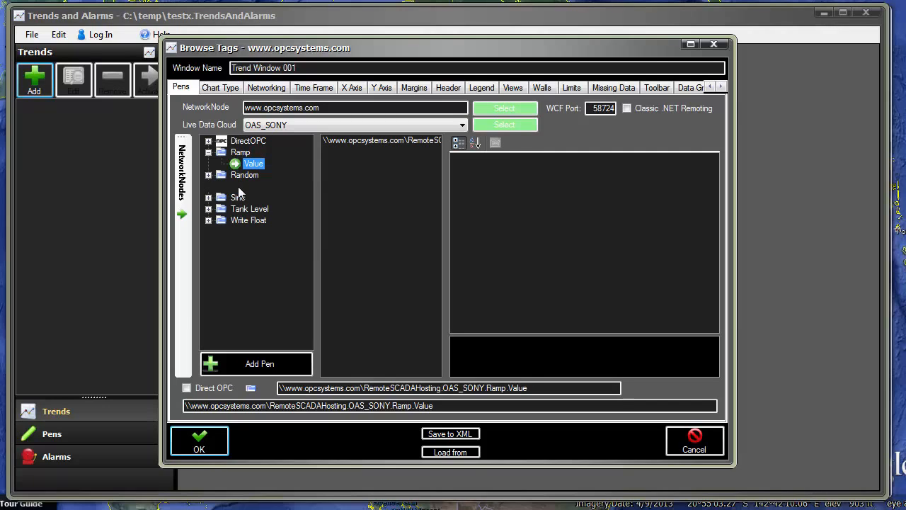
click(241, 186)
right_click(239, 186)
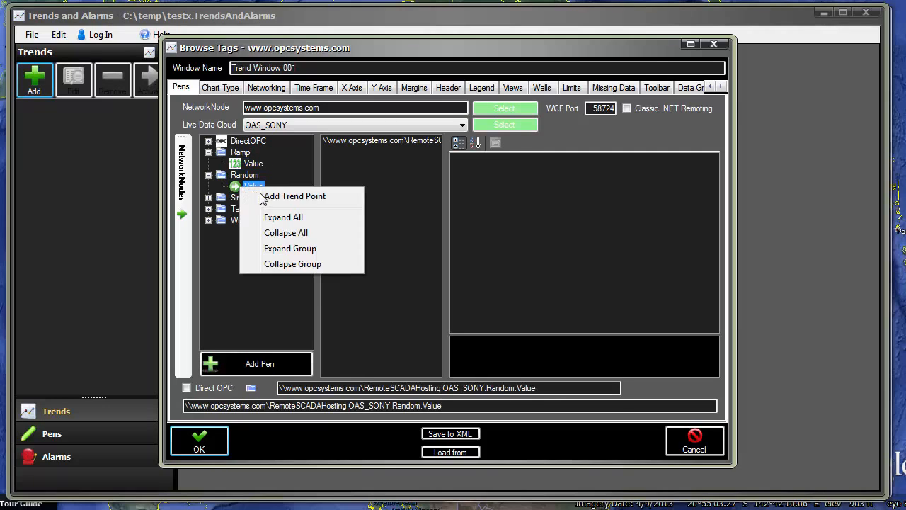
click(263, 200)
Add the Sine value tag as a third pen, confirm the trend settings, and select Trend Window 001 for display.
click(209, 198)
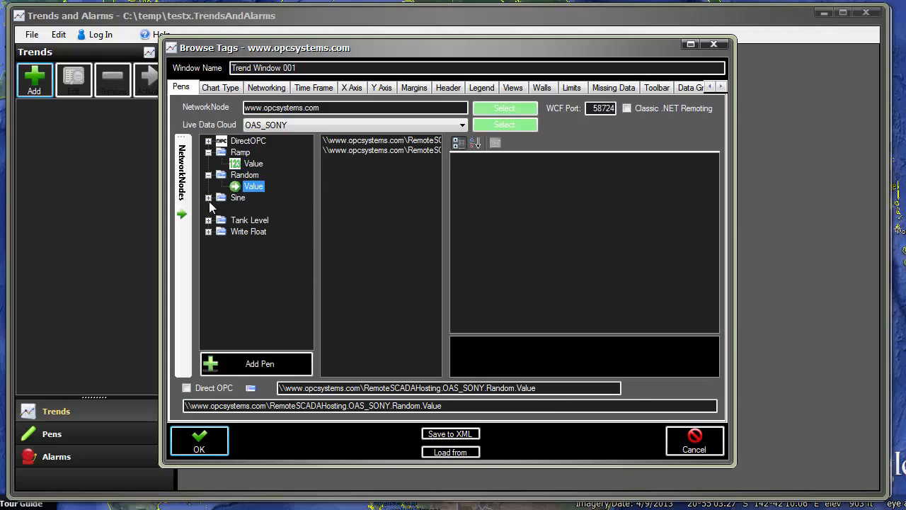
click(243, 209)
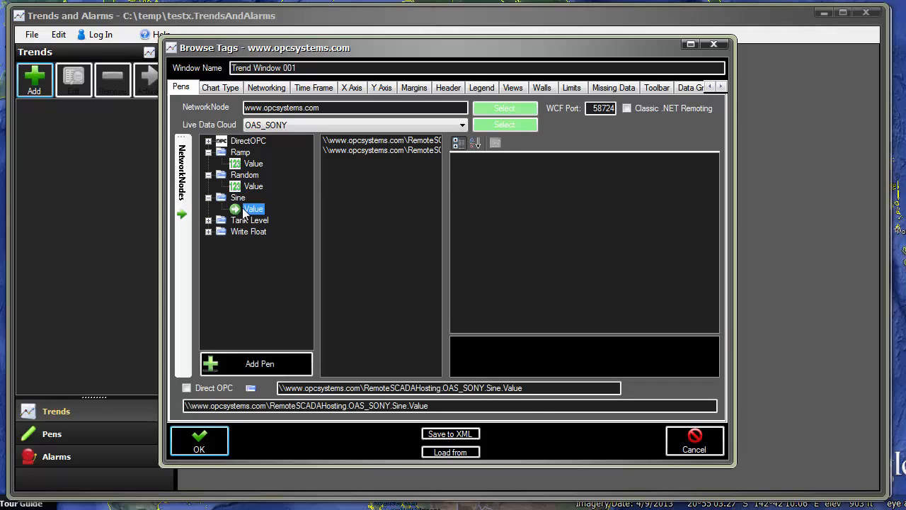
right_click(243, 211)
click(272, 217)
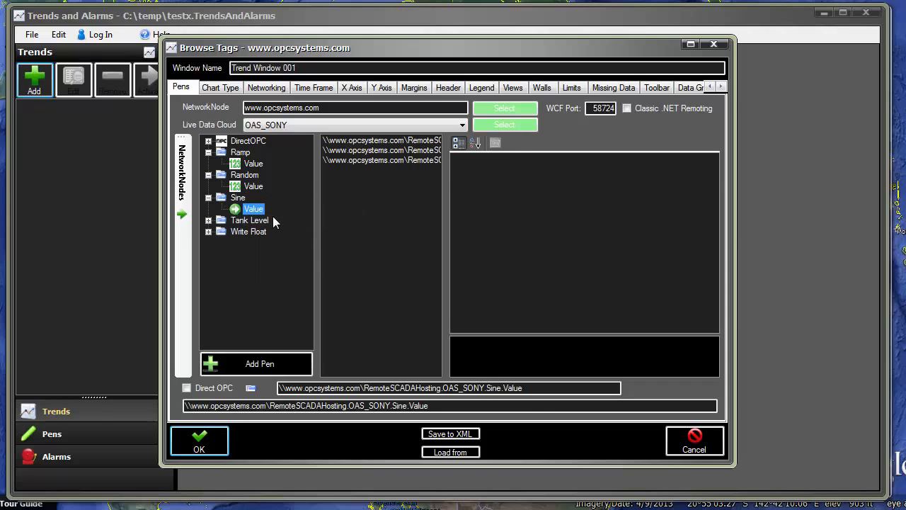
click(216, 447)
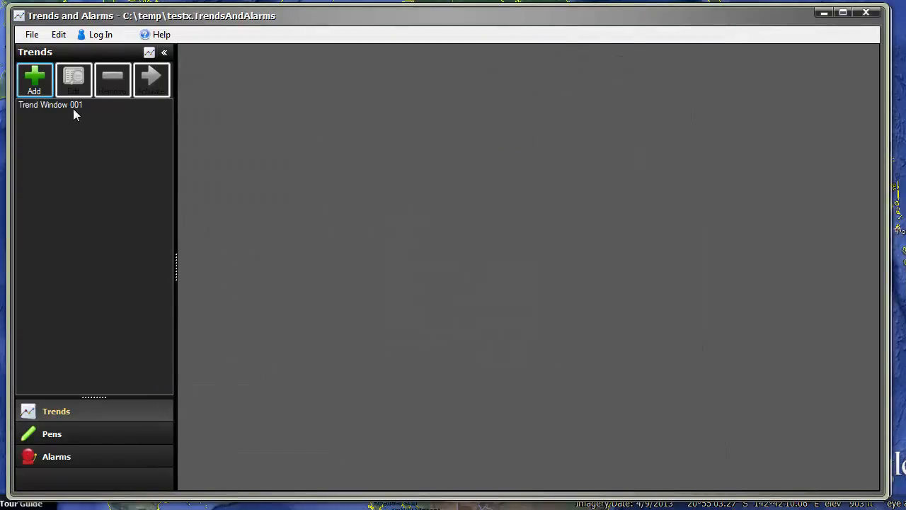
click(70, 111)
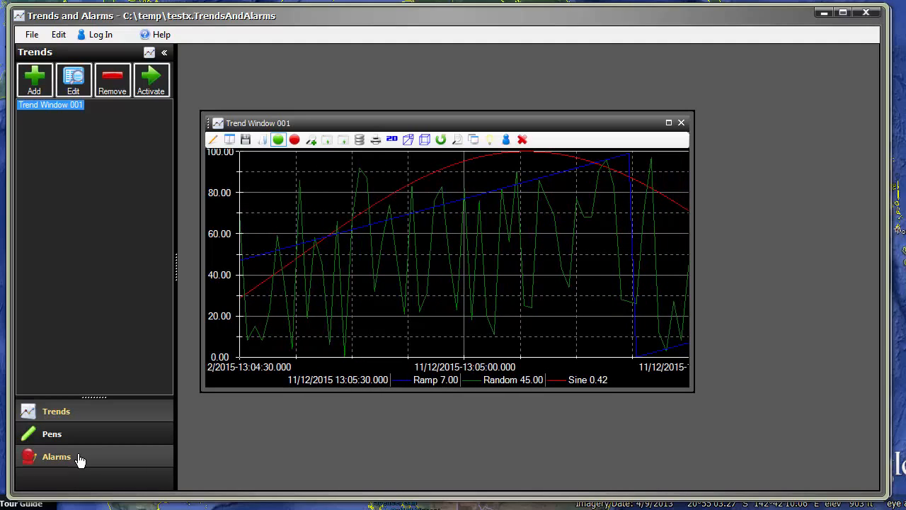
click(79, 458)
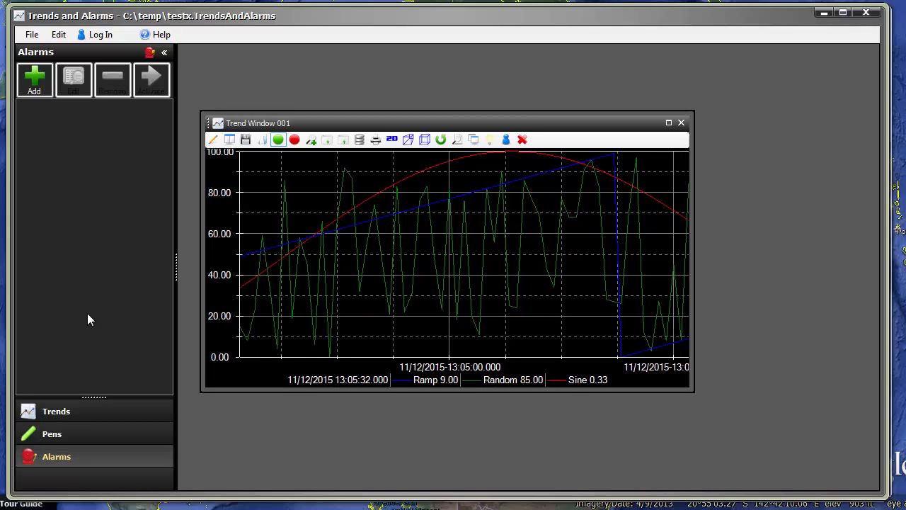
click(44, 90)
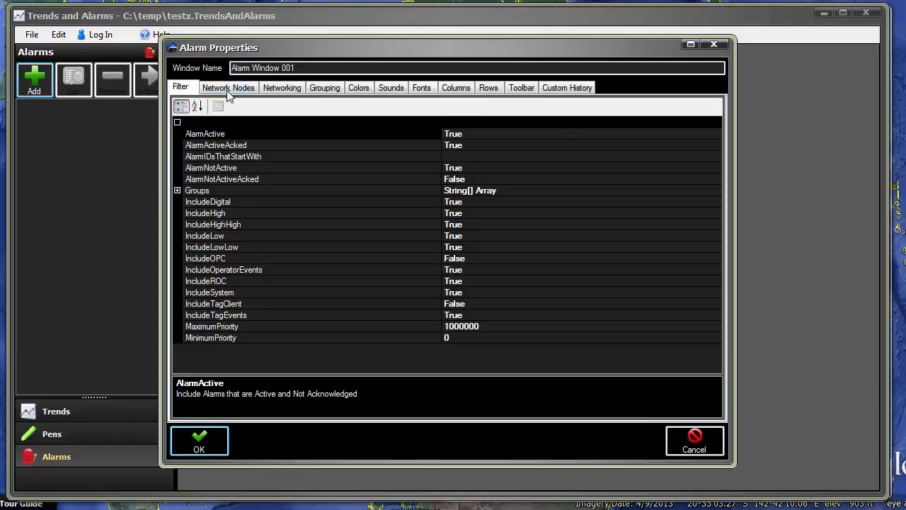
click(228, 89)
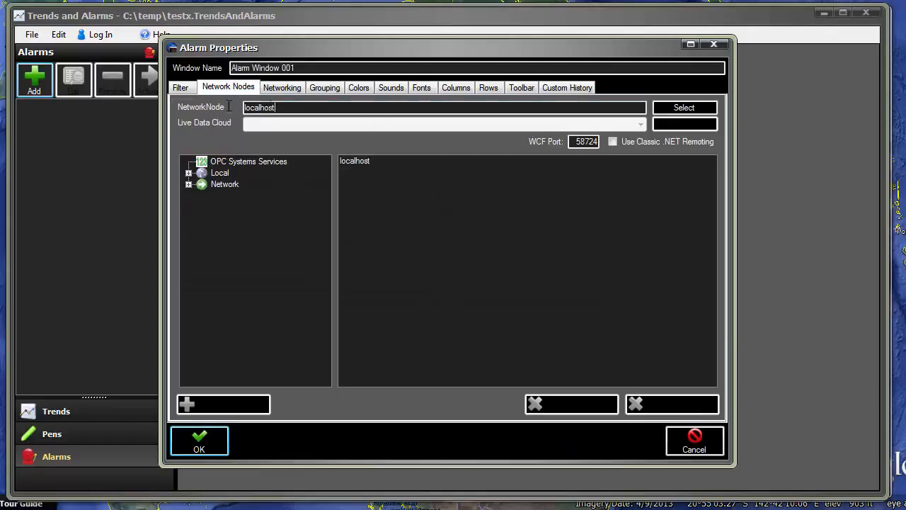
double_click(259, 108)
text(www.opcsystems.com)
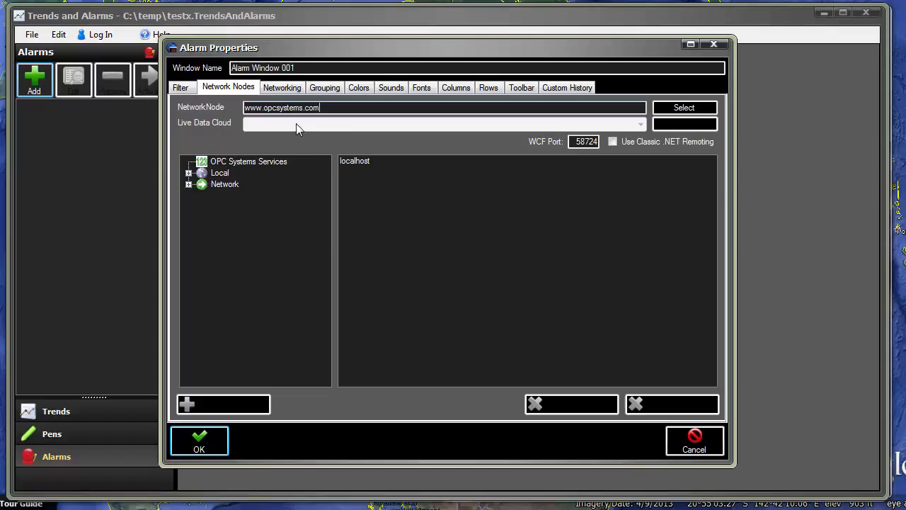
click(681, 110)
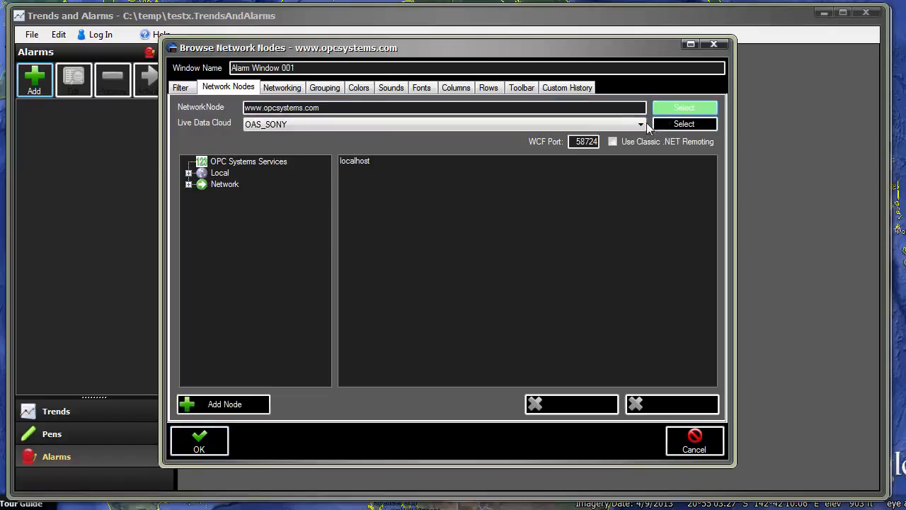
click(678, 127)
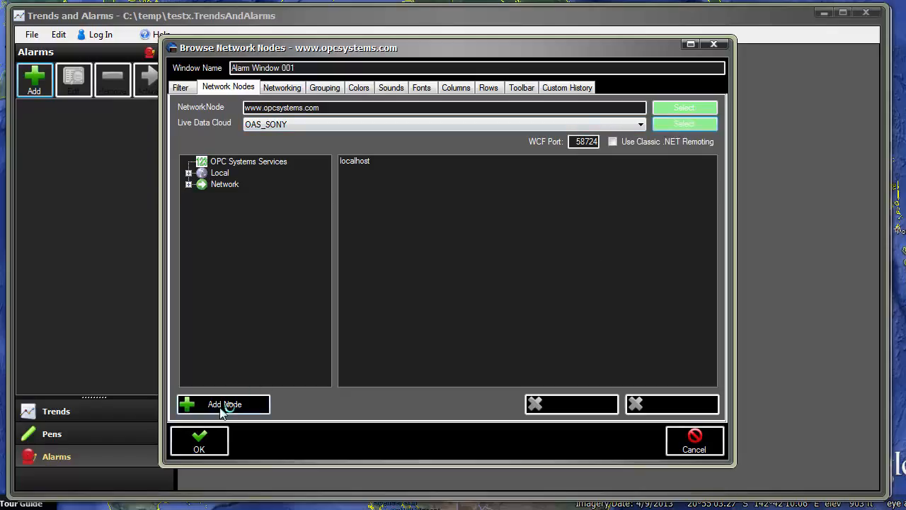
Remove localhost from the alarm window's network nodes and confirm the alarm settings.
click(363, 163)
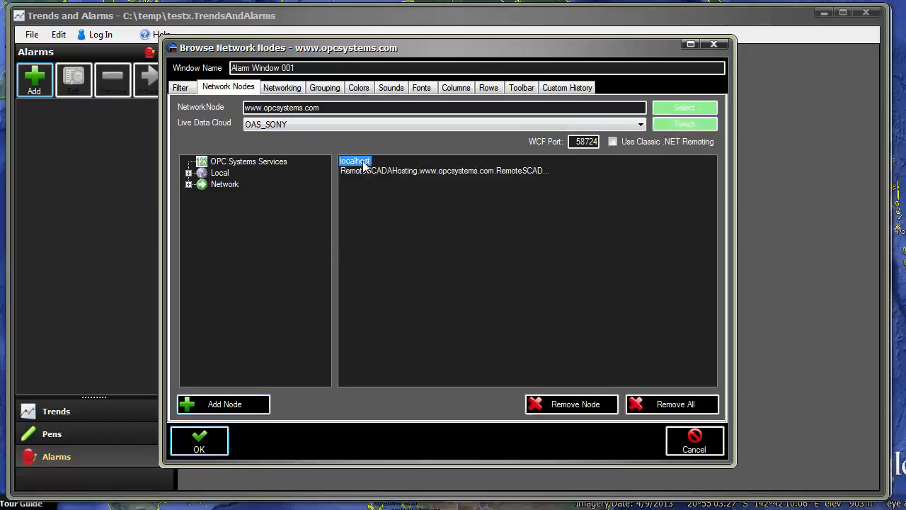
click(574, 406)
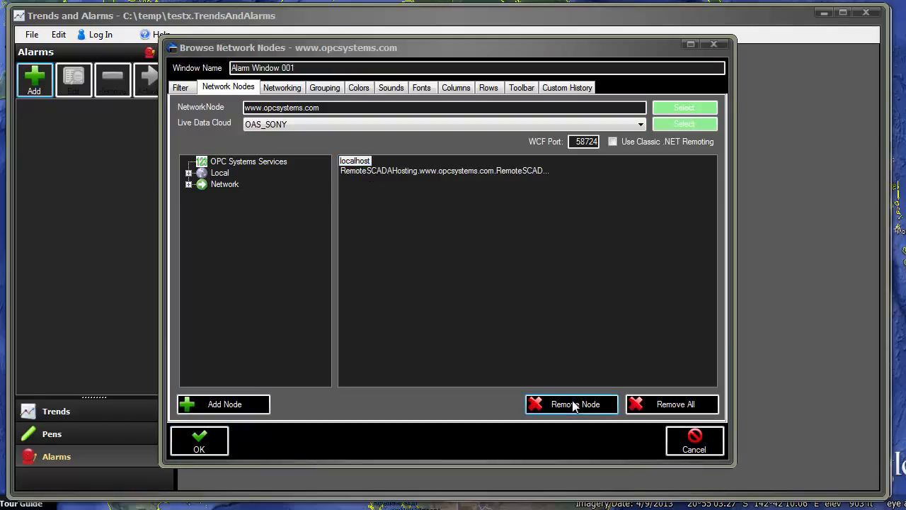
click(818, 438)
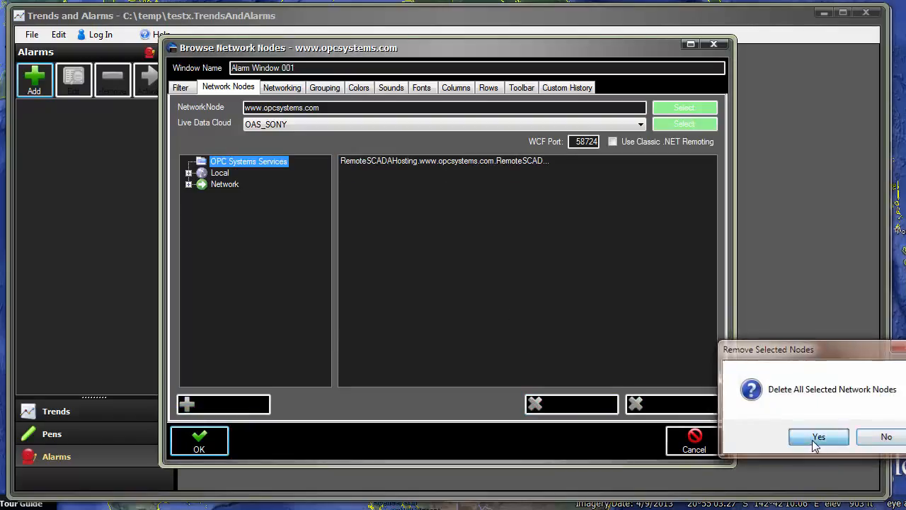
click(200, 444)
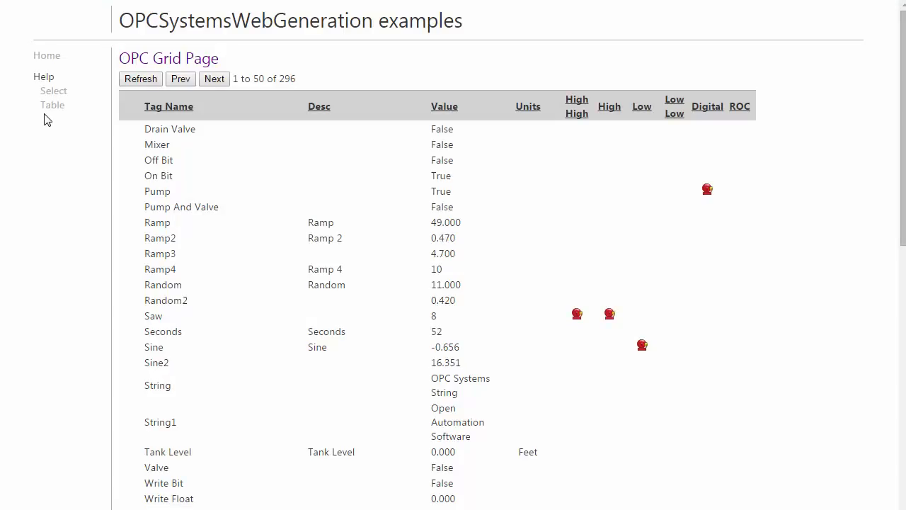
key(alt+Tab)
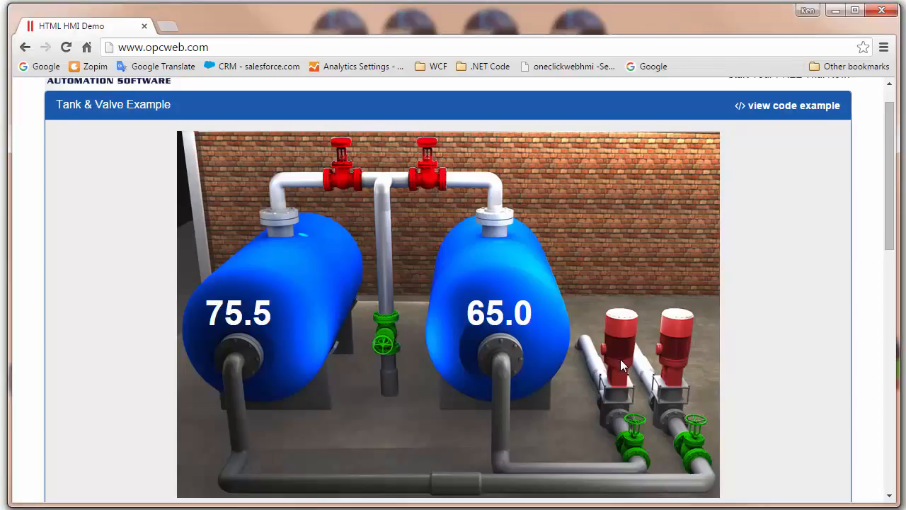
click(620, 359)
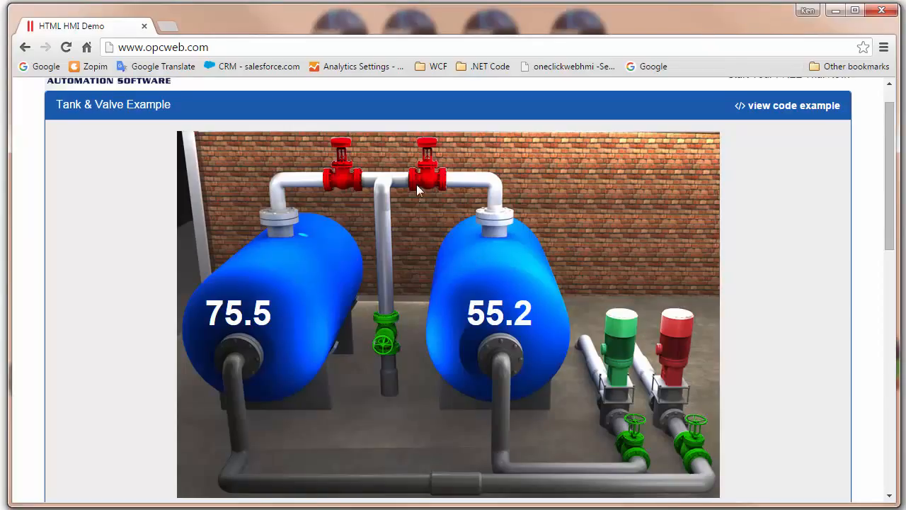
click(616, 347)
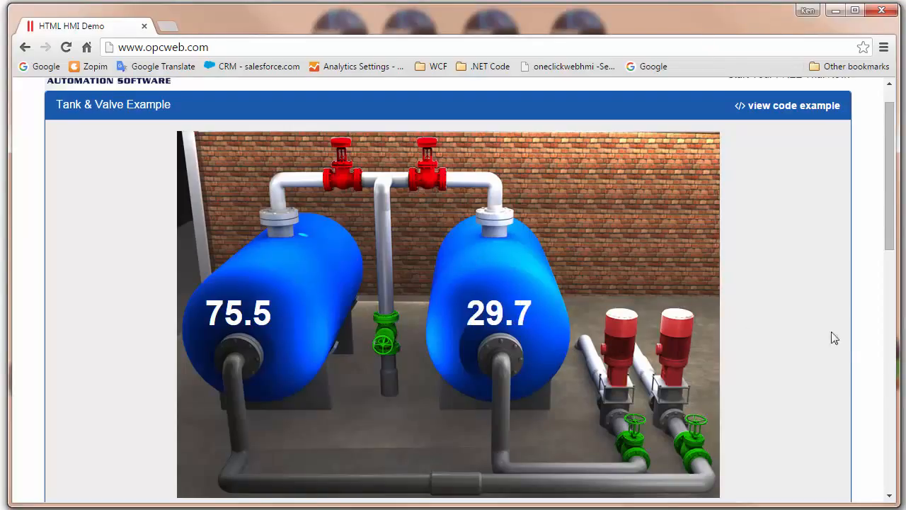
Look through the demo page's Real Time & Historical Trends and Real Time & Historical Alarms examples.
click(891, 371)
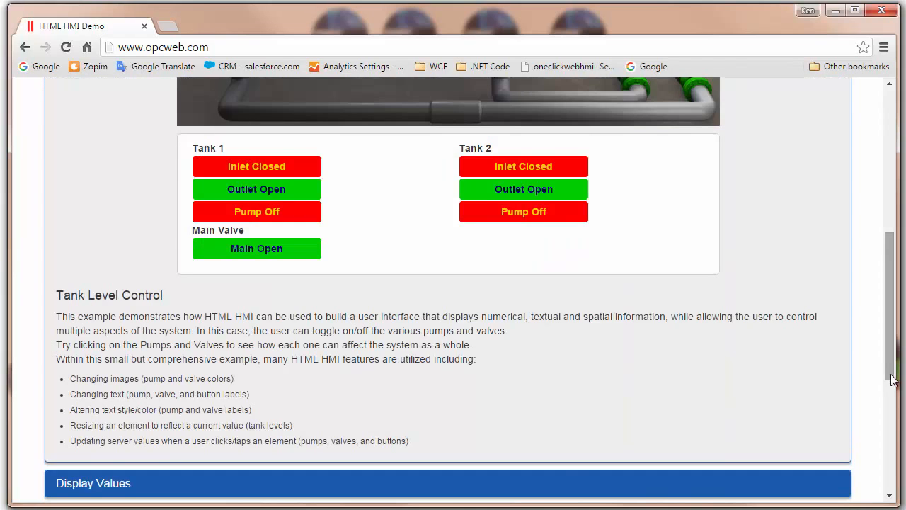
click(888, 404)
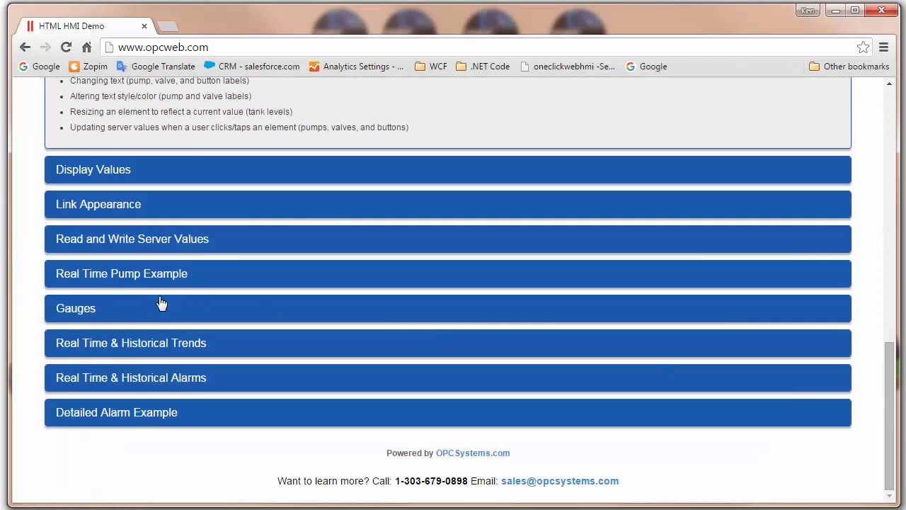
click(89, 347)
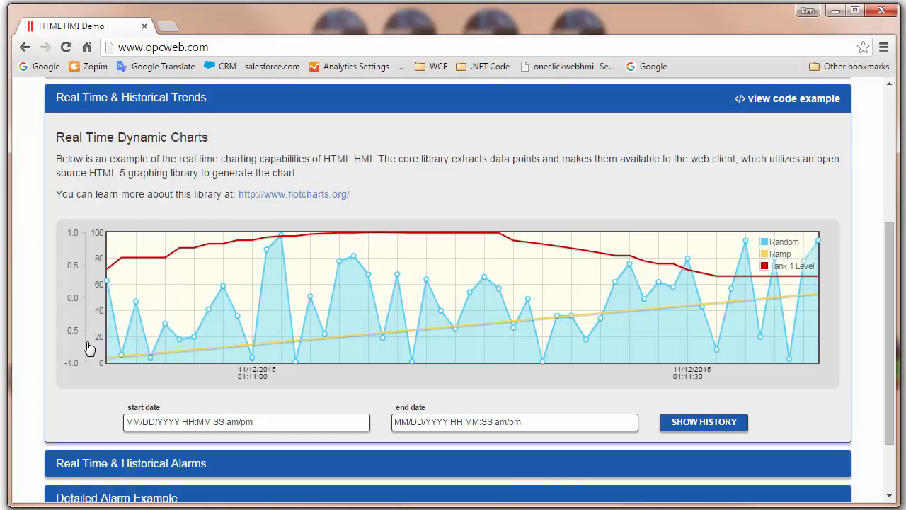
click(387, 463)
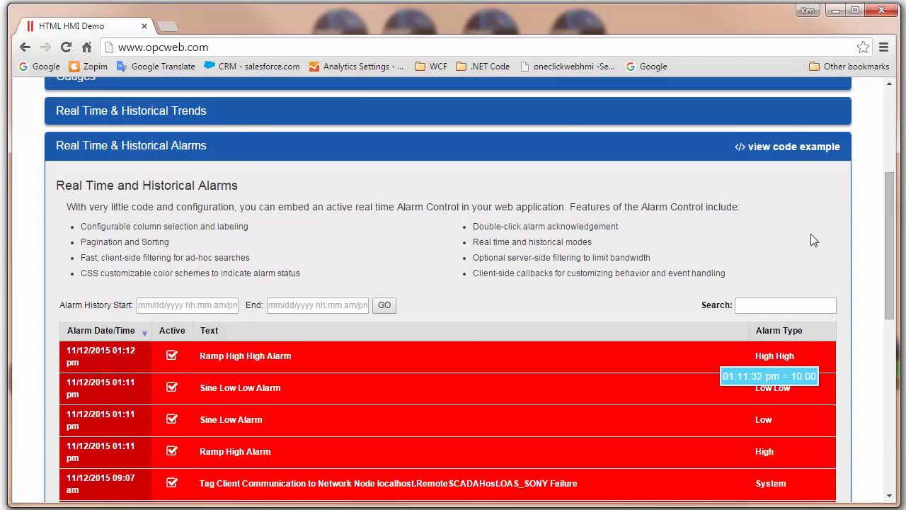
drag(892, 249, 890, 242)
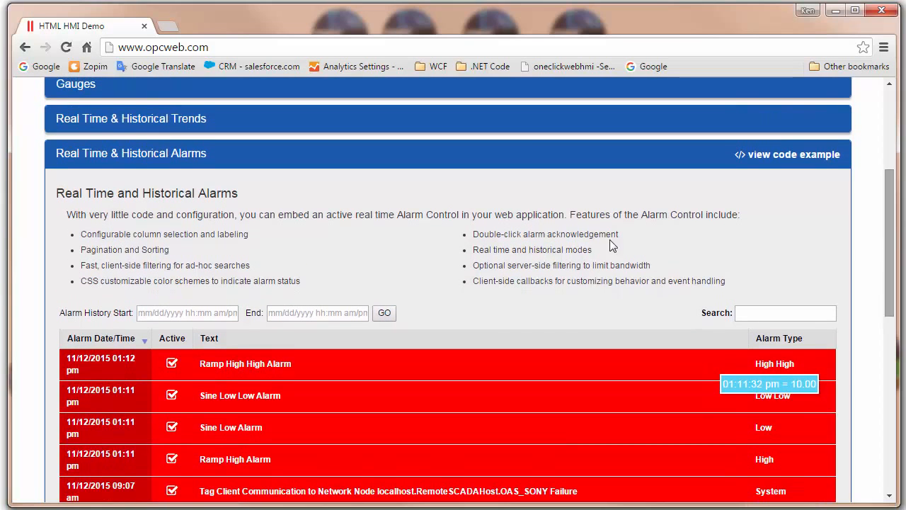
click(75, 121)
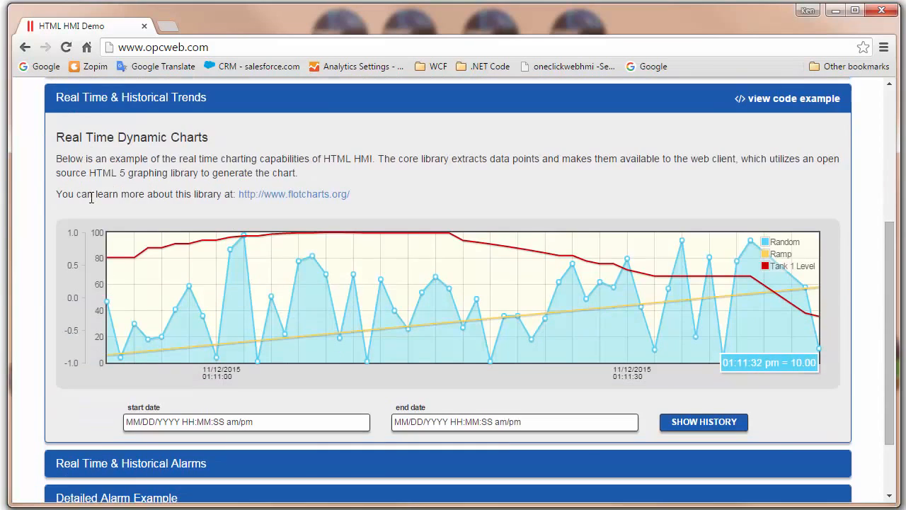
click(84, 466)
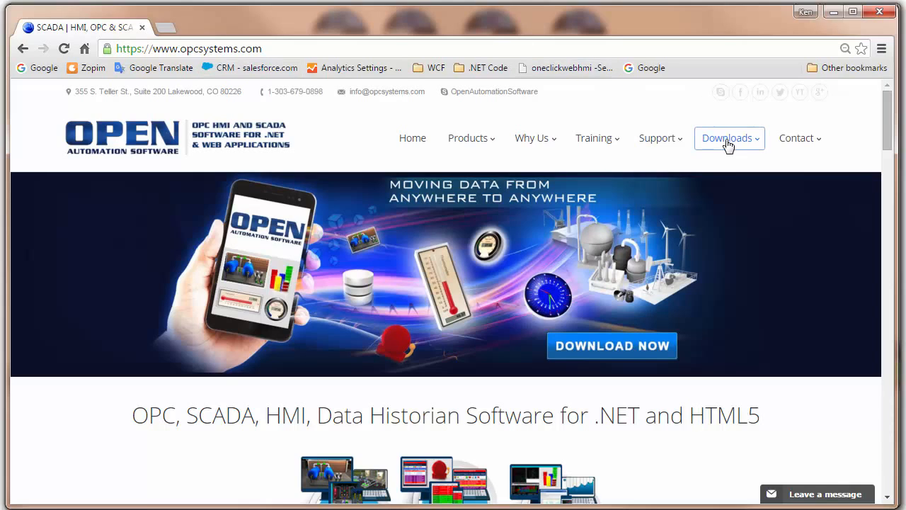
mouse_move(728, 144)
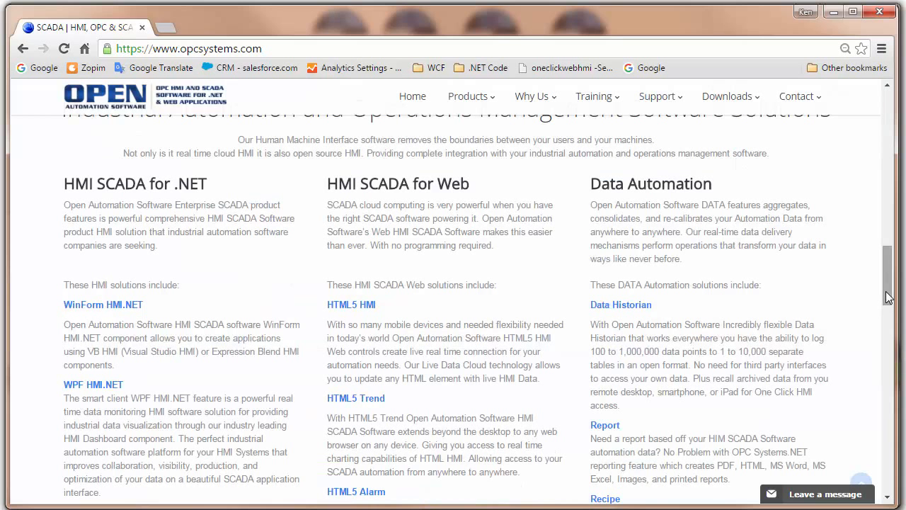
drag(887, 298, 890, 473)
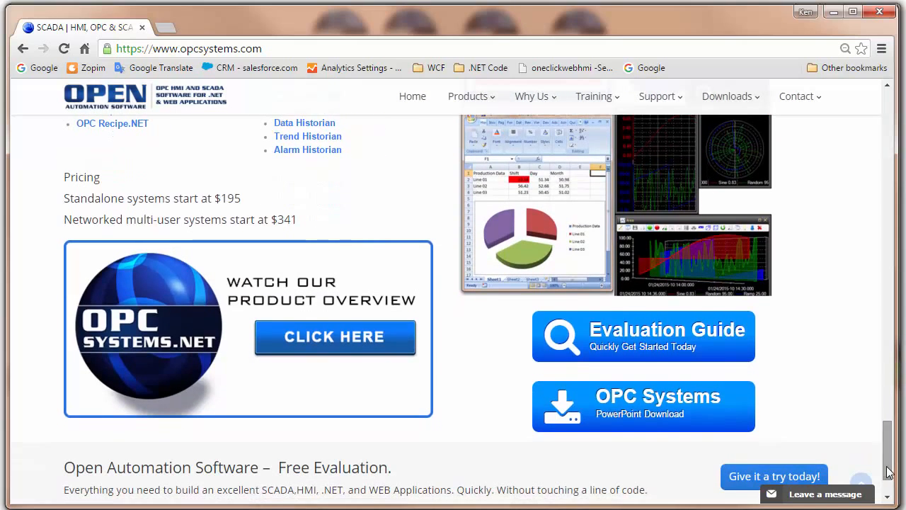
click(644, 343)
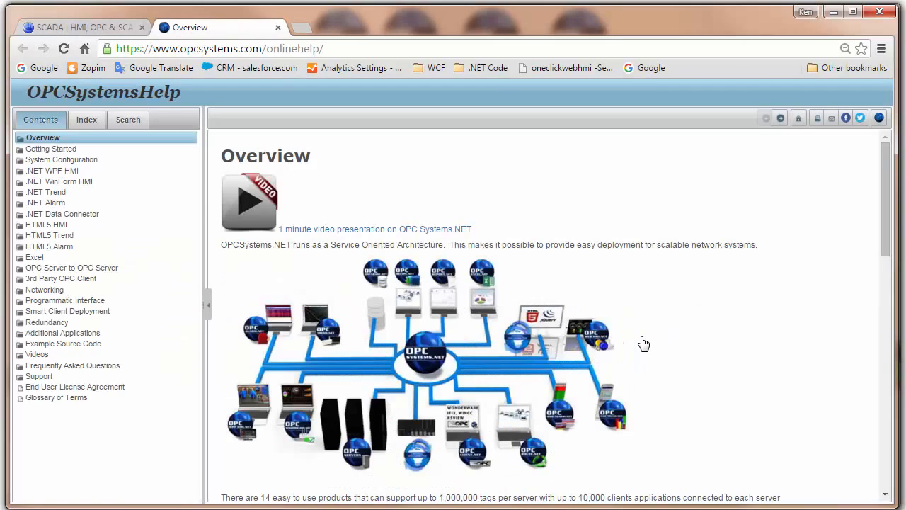
click(40, 151)
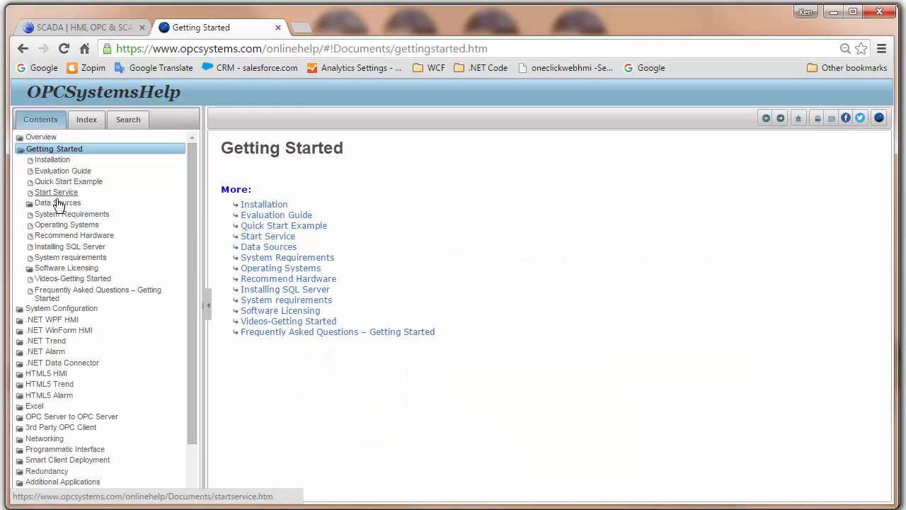